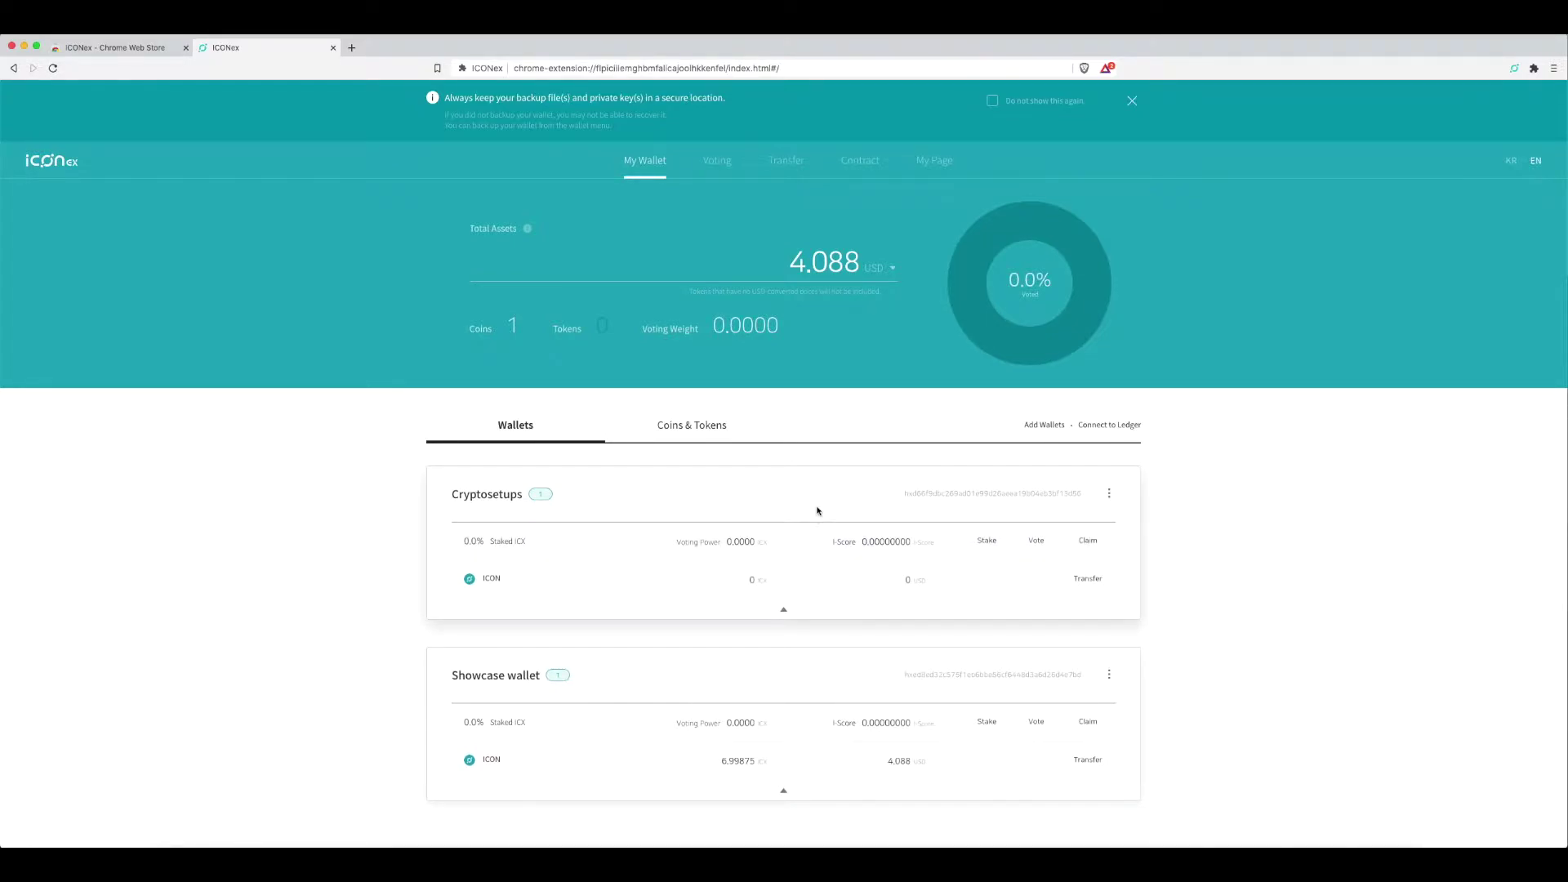
Delete the Cryptosetups wallet from its card menu, leaving only the Showcase wallet
mouse_move(826, 501)
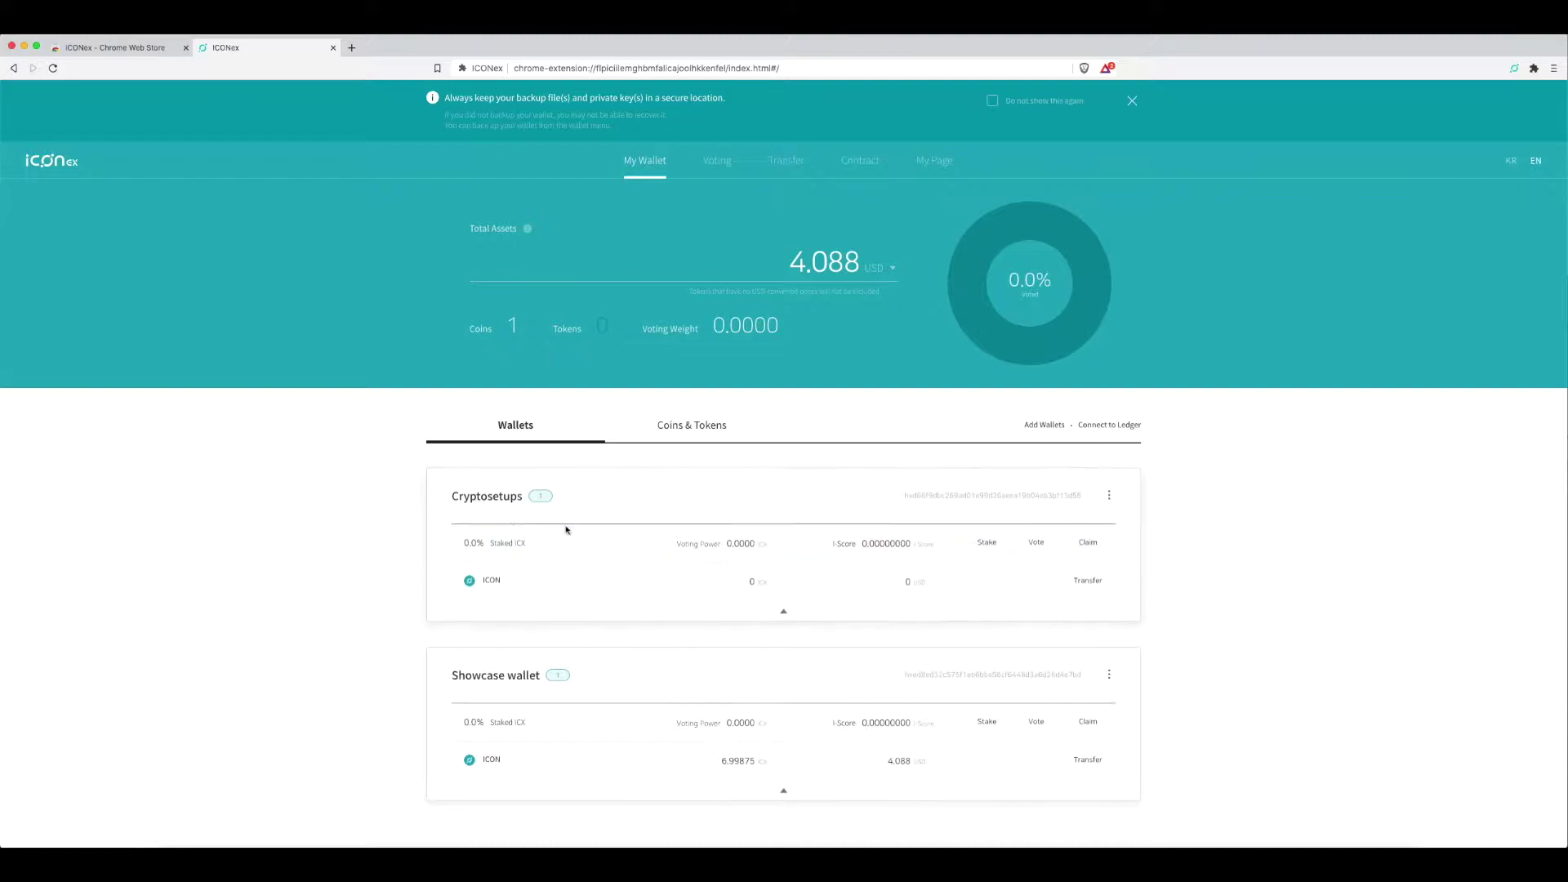
left_click(1111, 495)
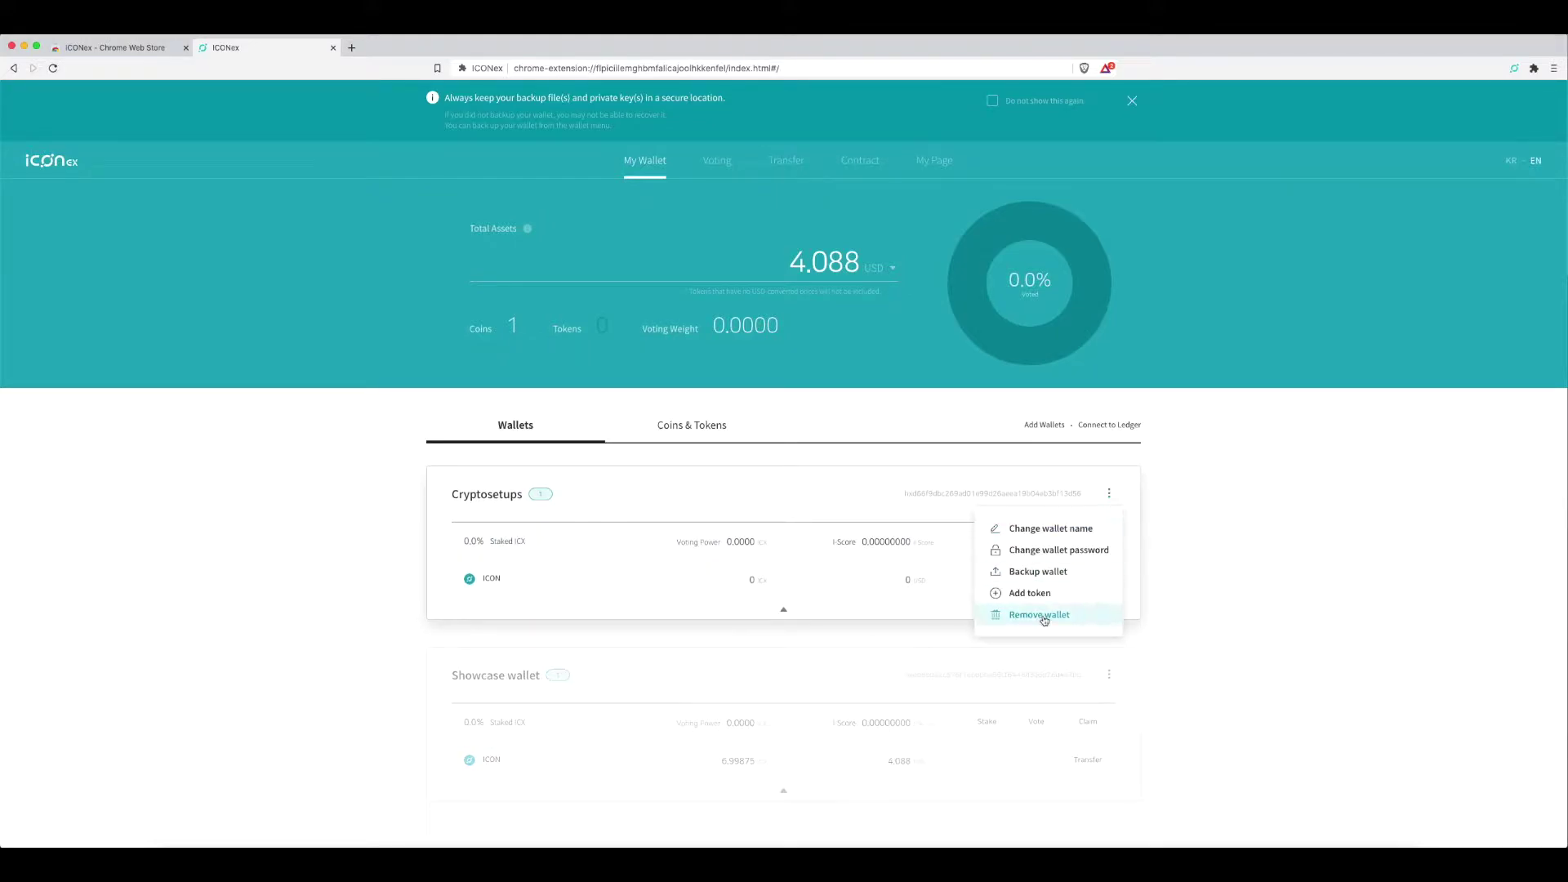
left_click(1043, 617)
left_click(854, 547)
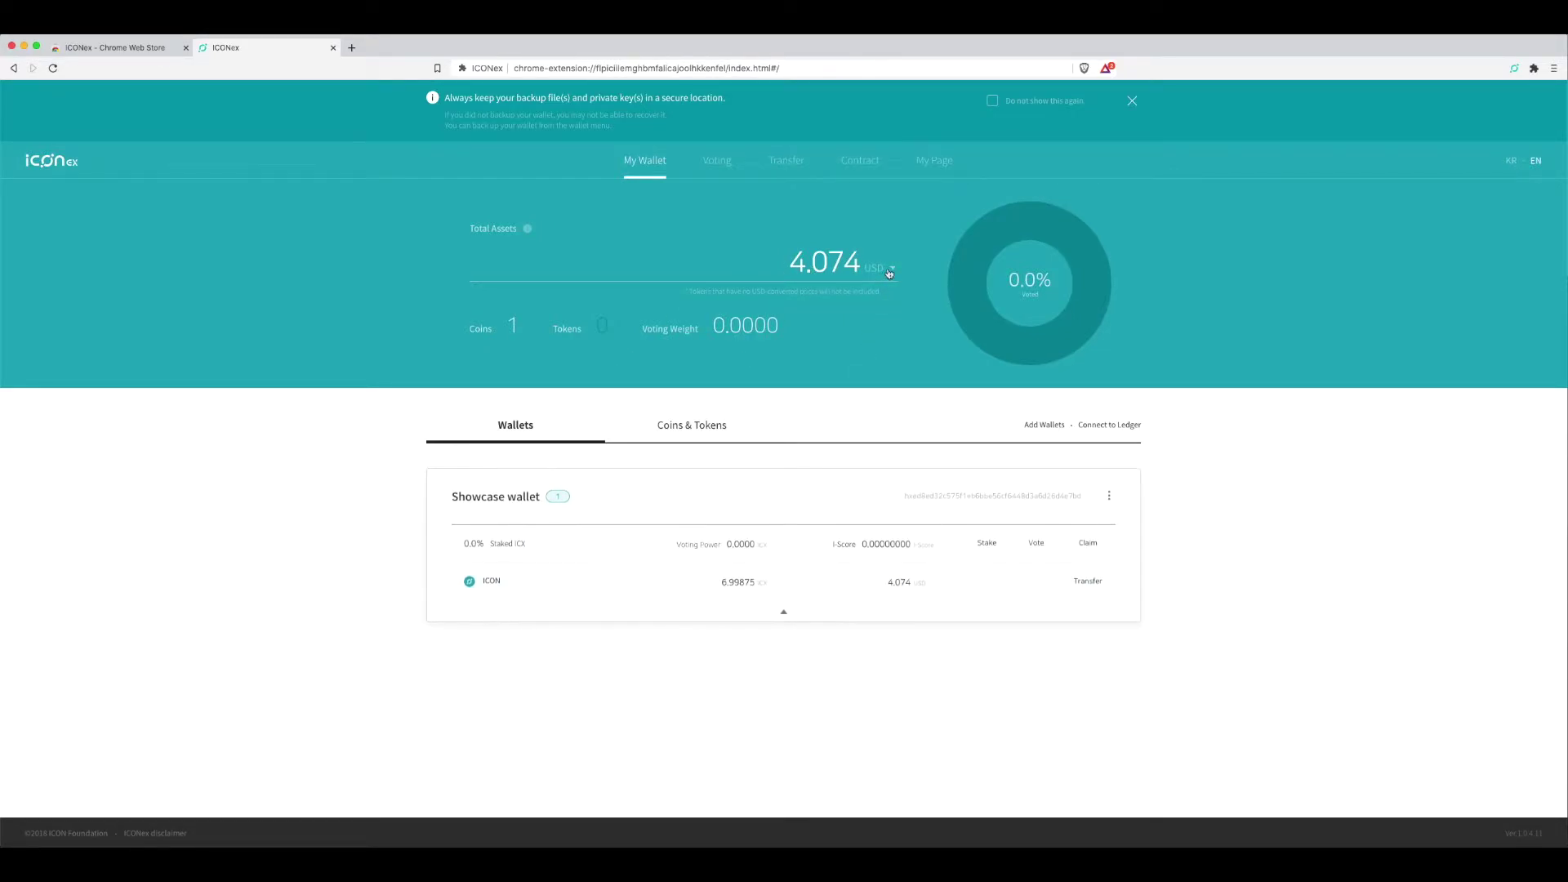
left_click(891, 271)
left_click(787, 418)
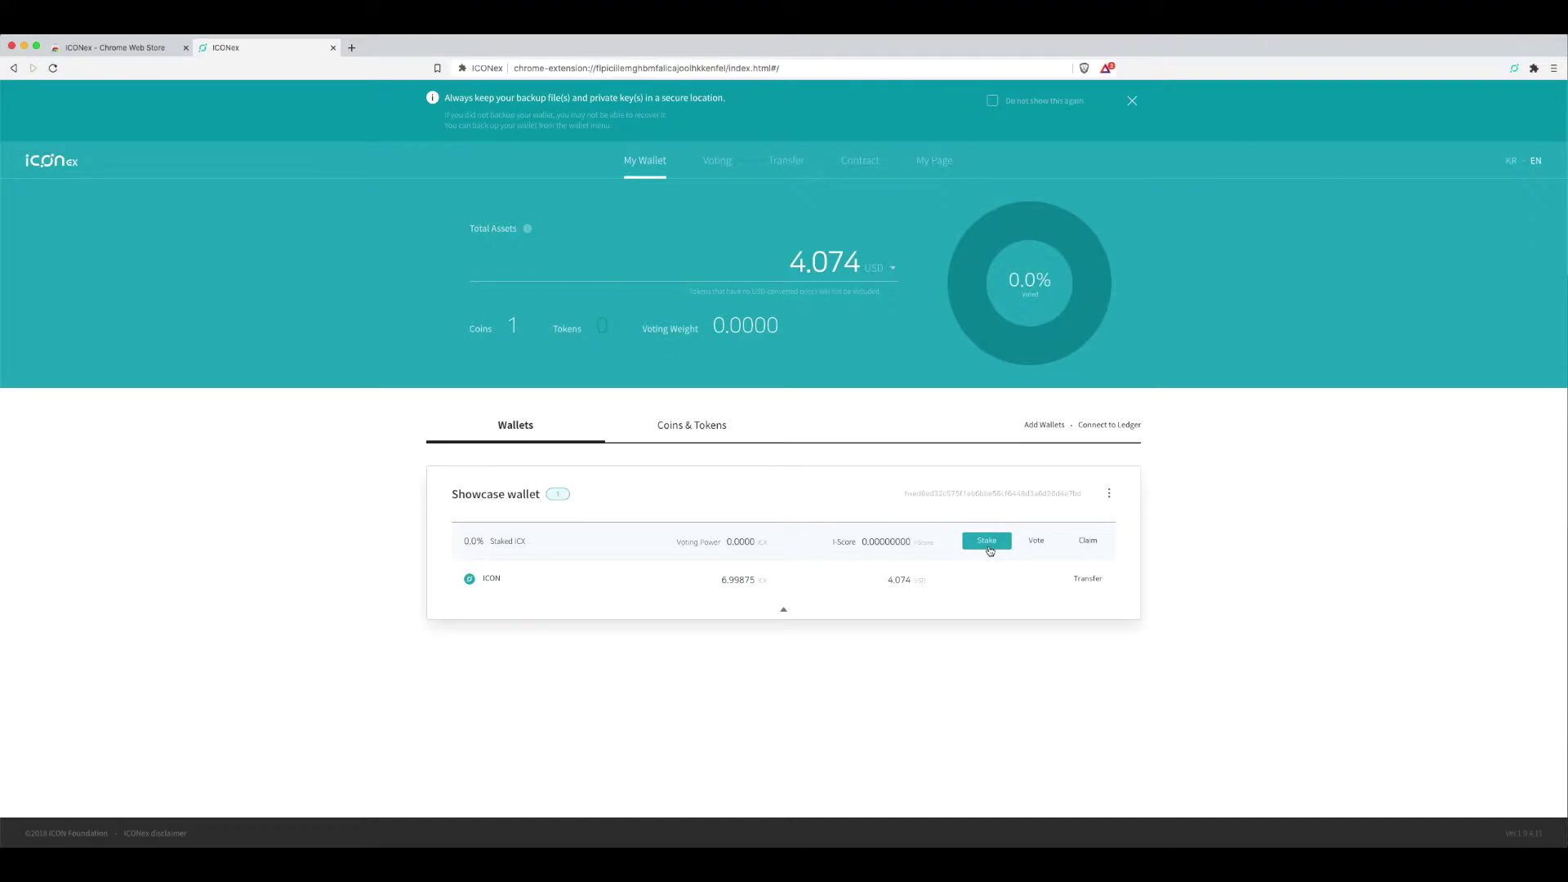
left_click(990, 550)
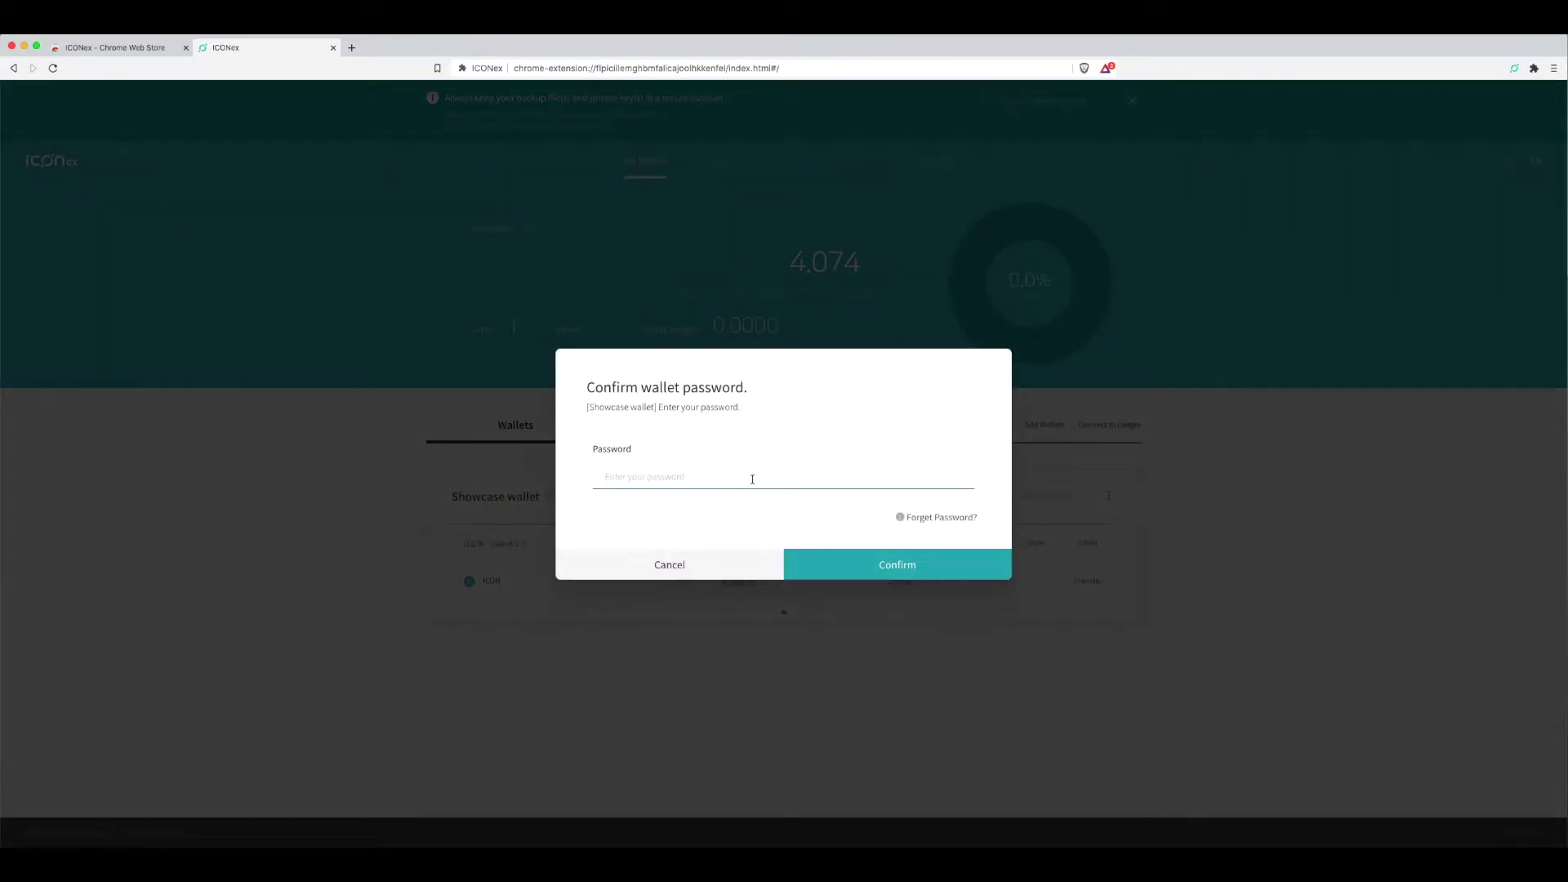
Enter the Showcase wallet password to reach its Stake dialog with 6.9988 ICX available
type("•")
key("Return")
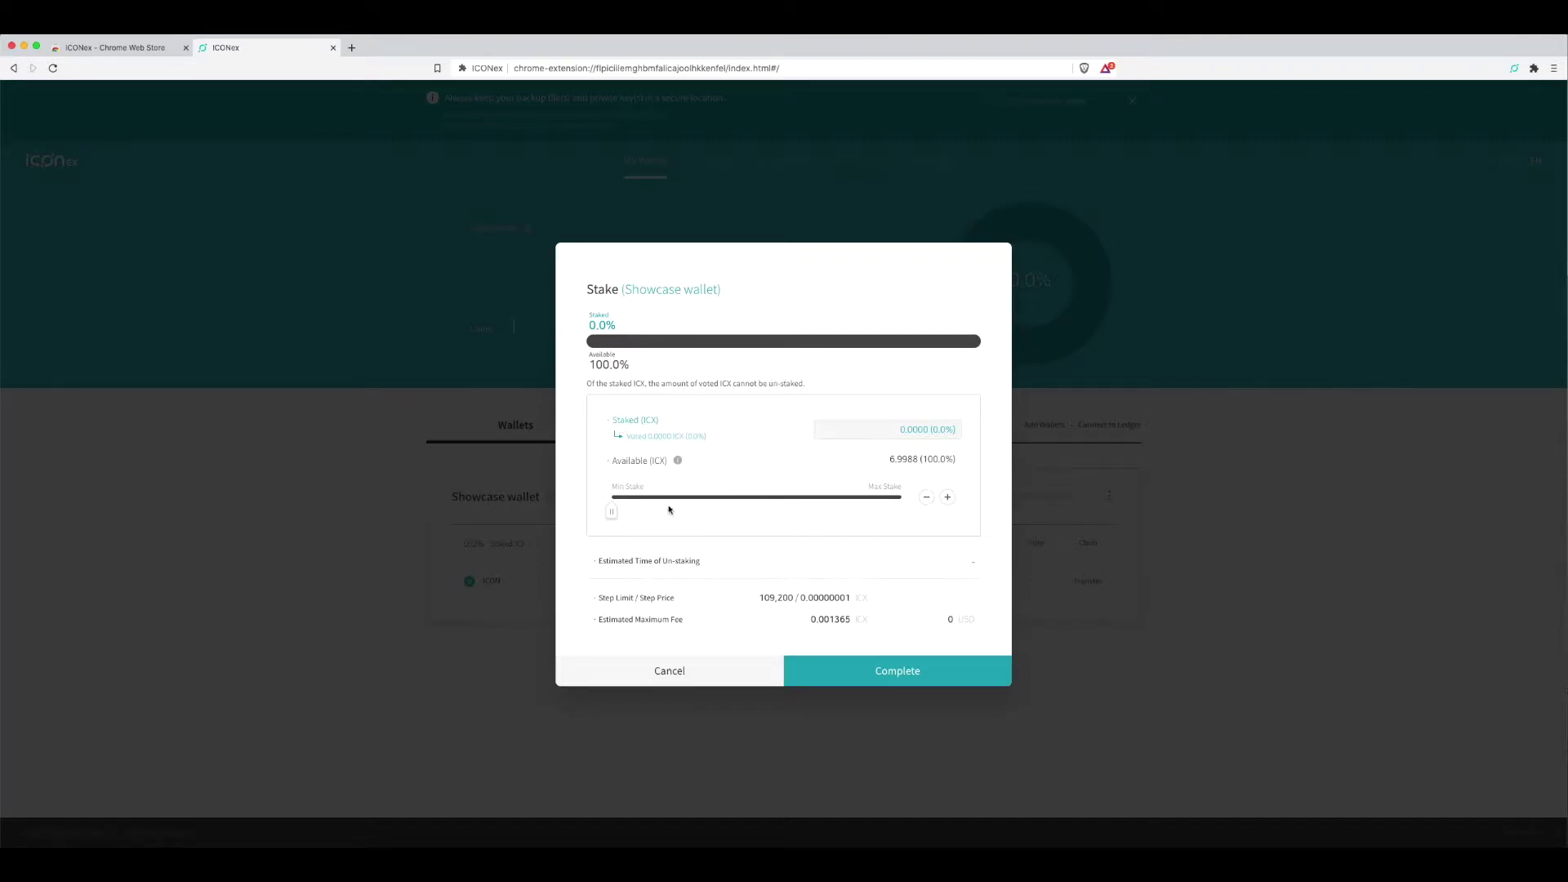
left_click(905, 431)
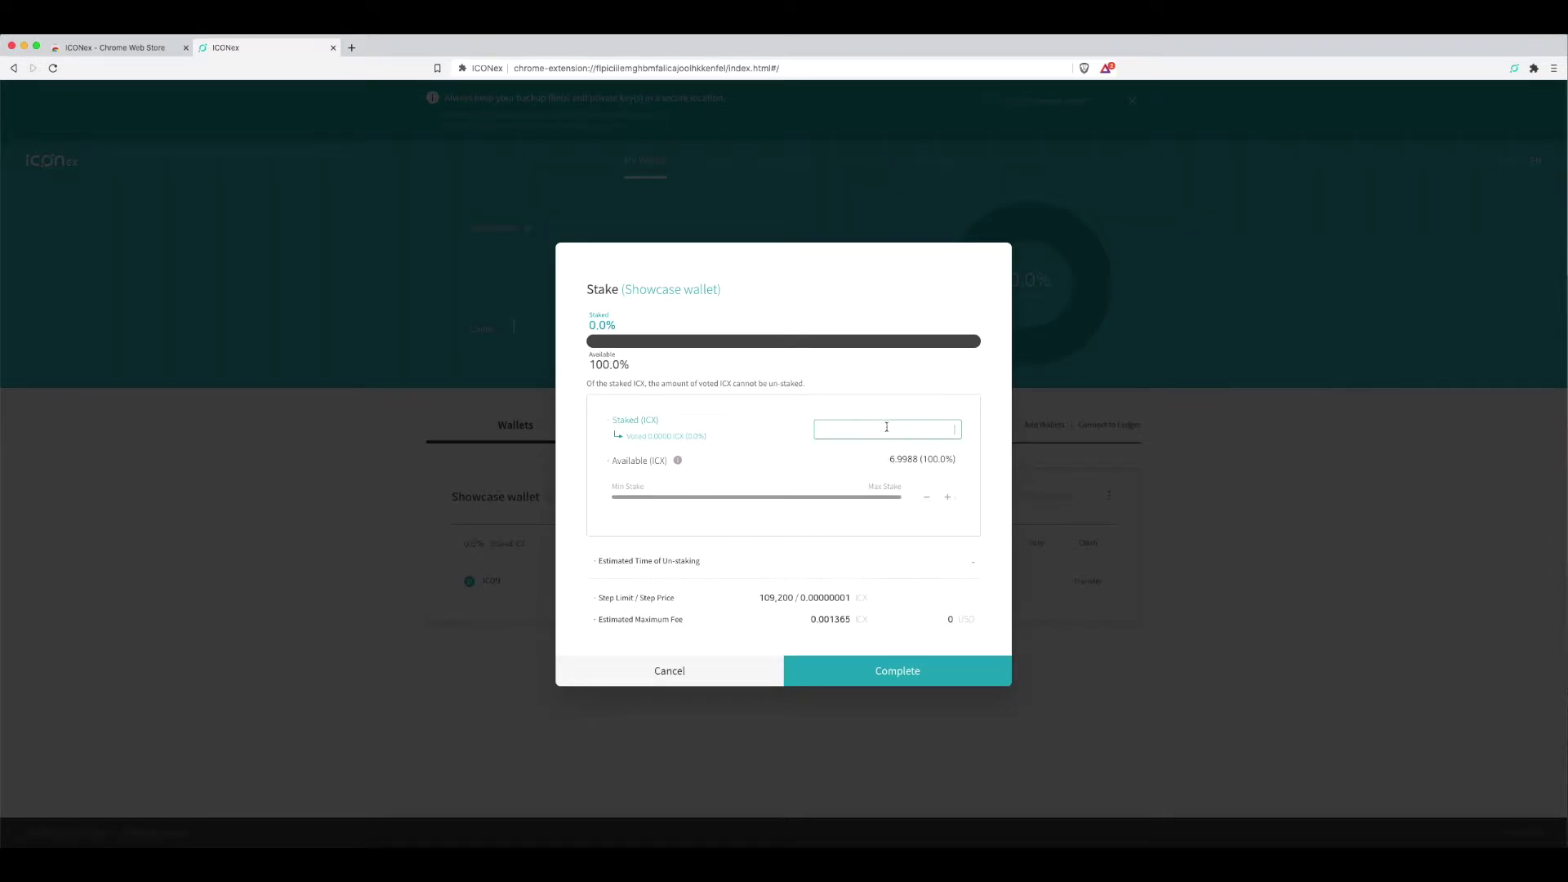
left_click(914, 546)
left_click(947, 498)
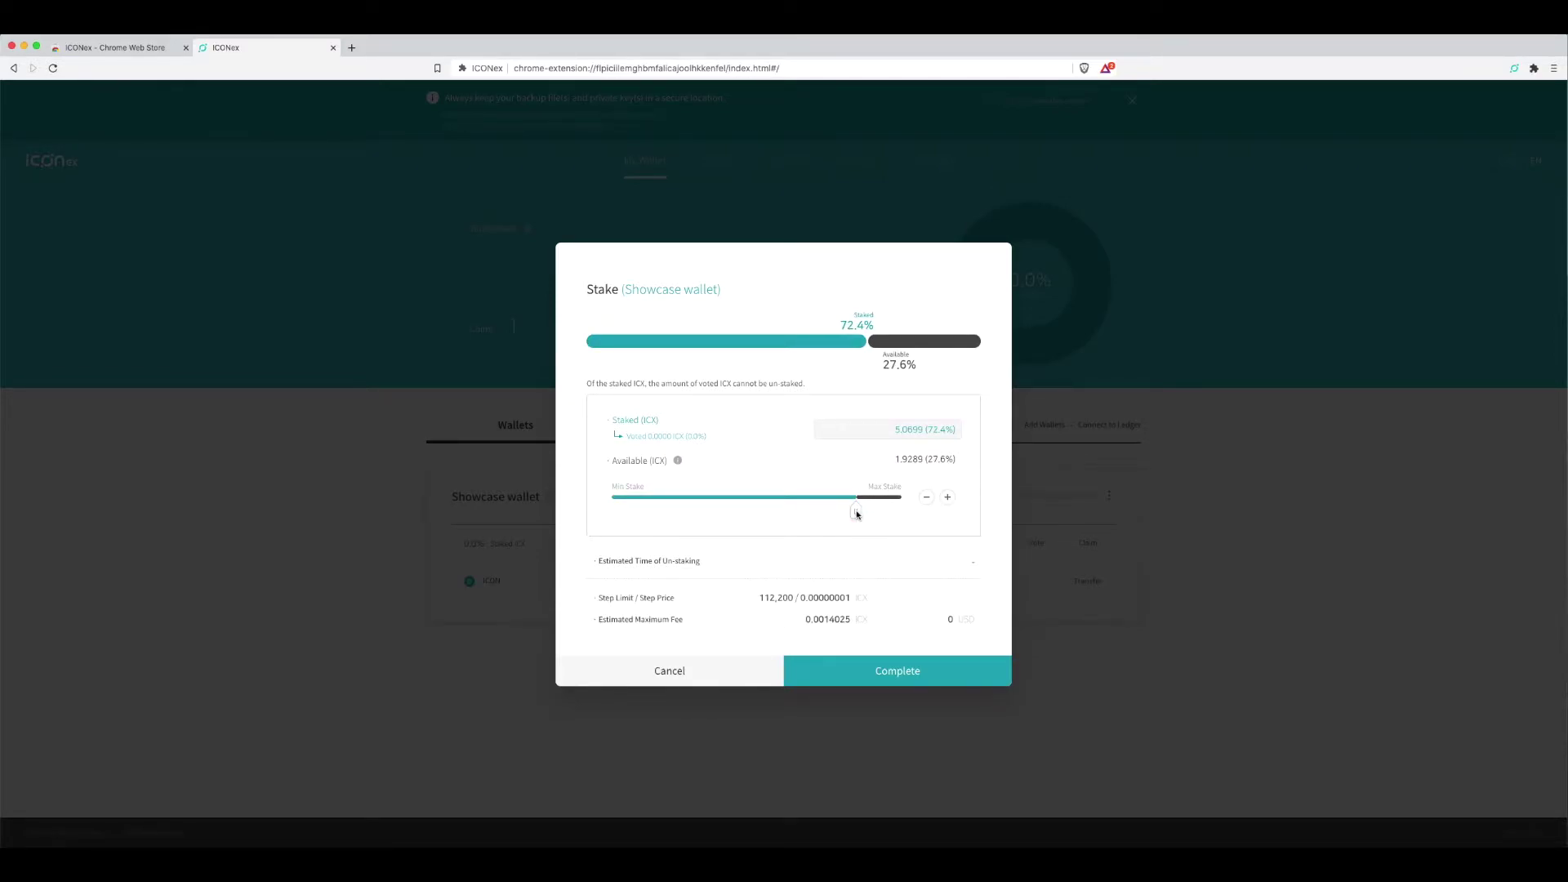
left_click_drag(855, 512, 923, 512)
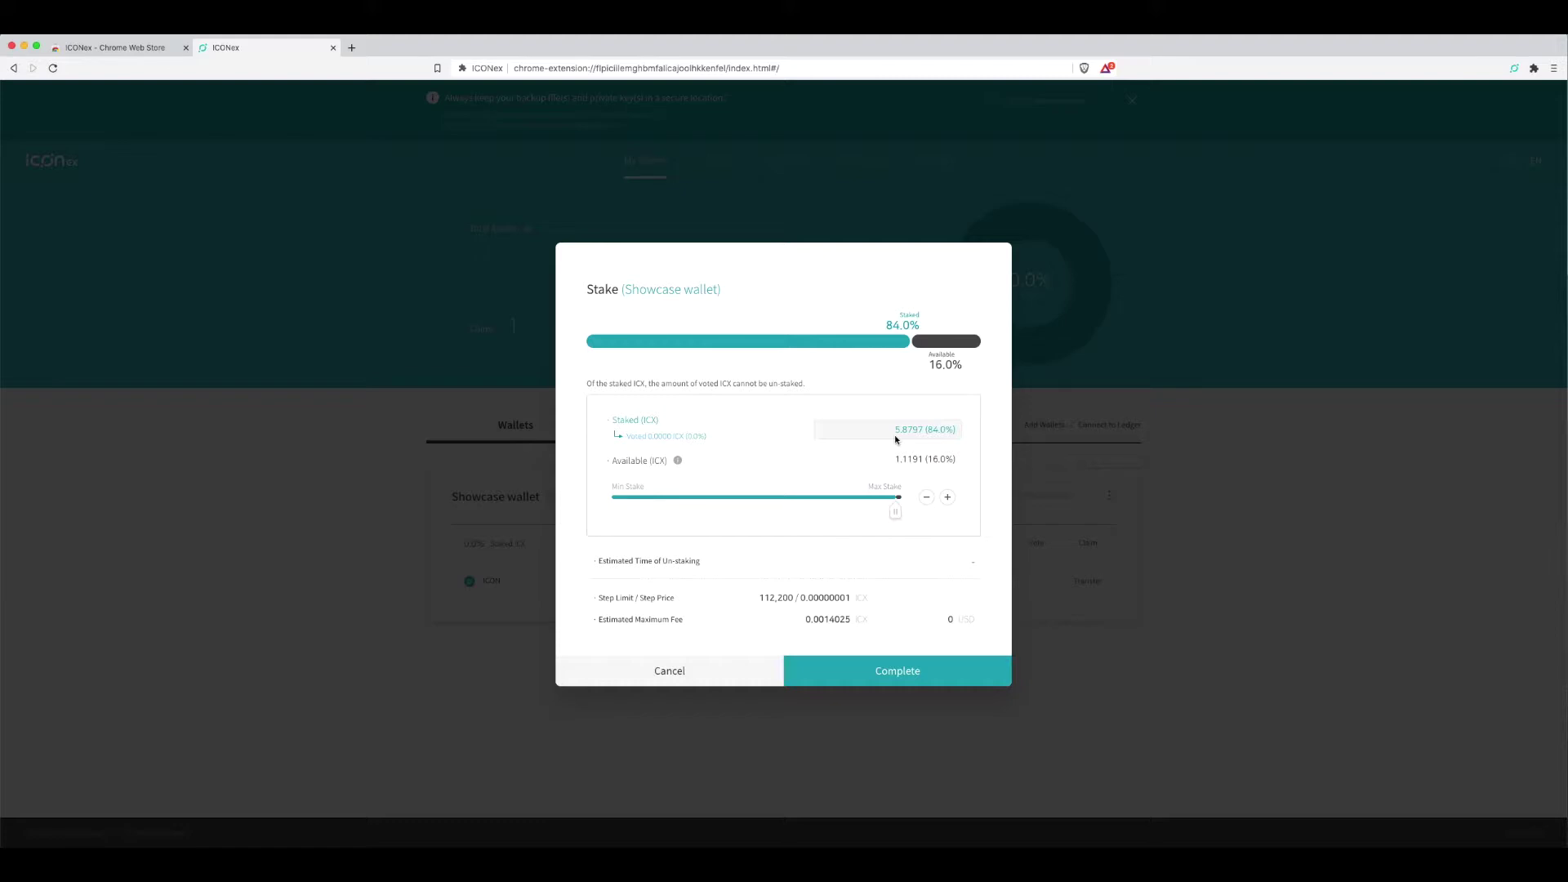
left_click(948, 496)
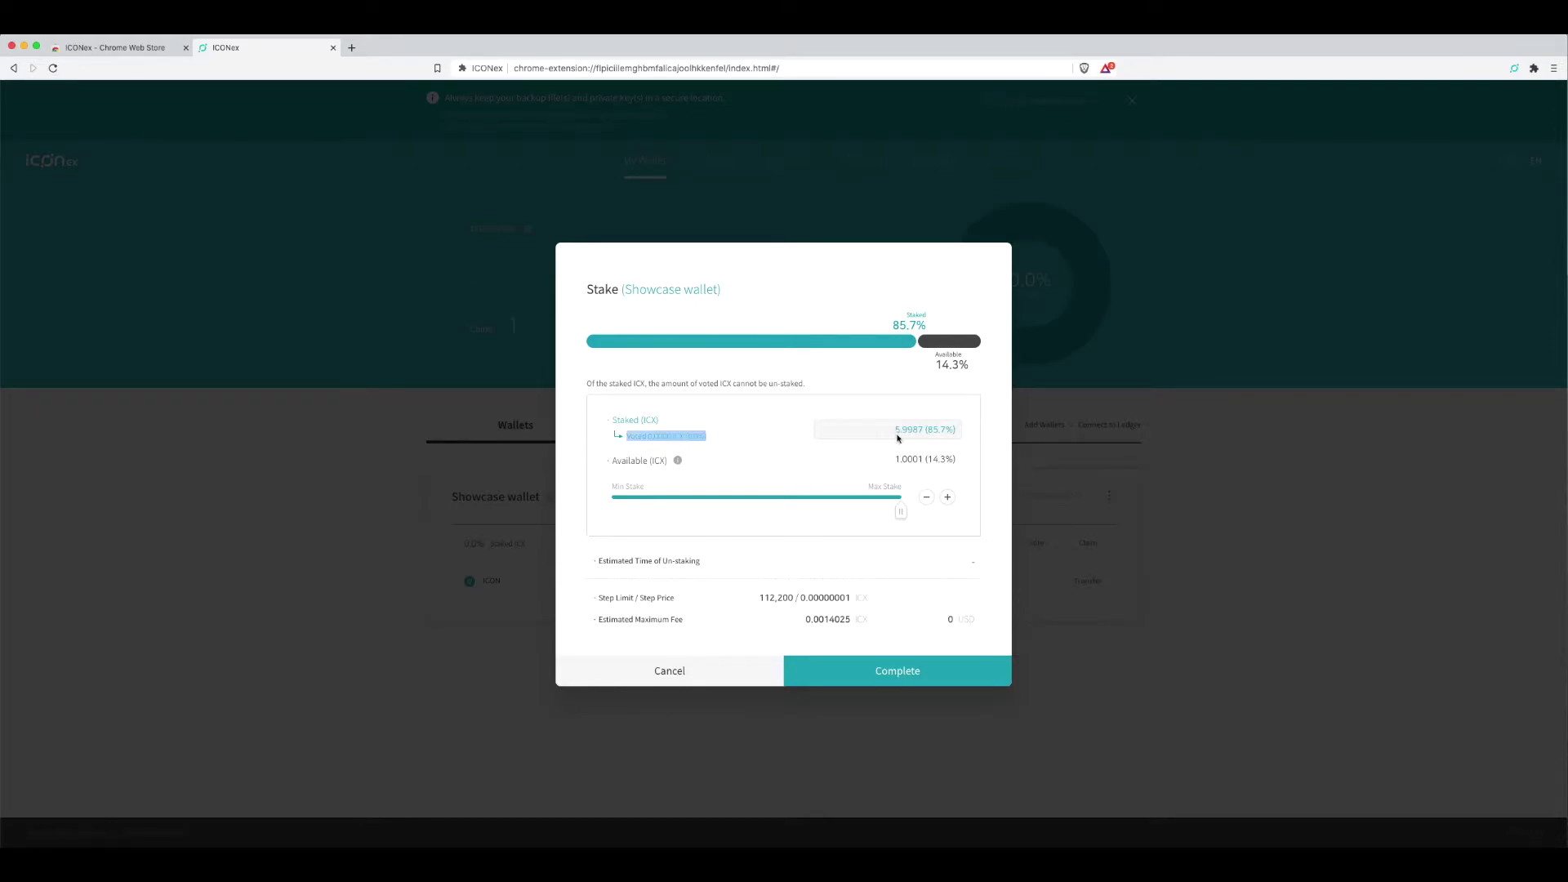
left_click_drag(900, 510, 885, 511)
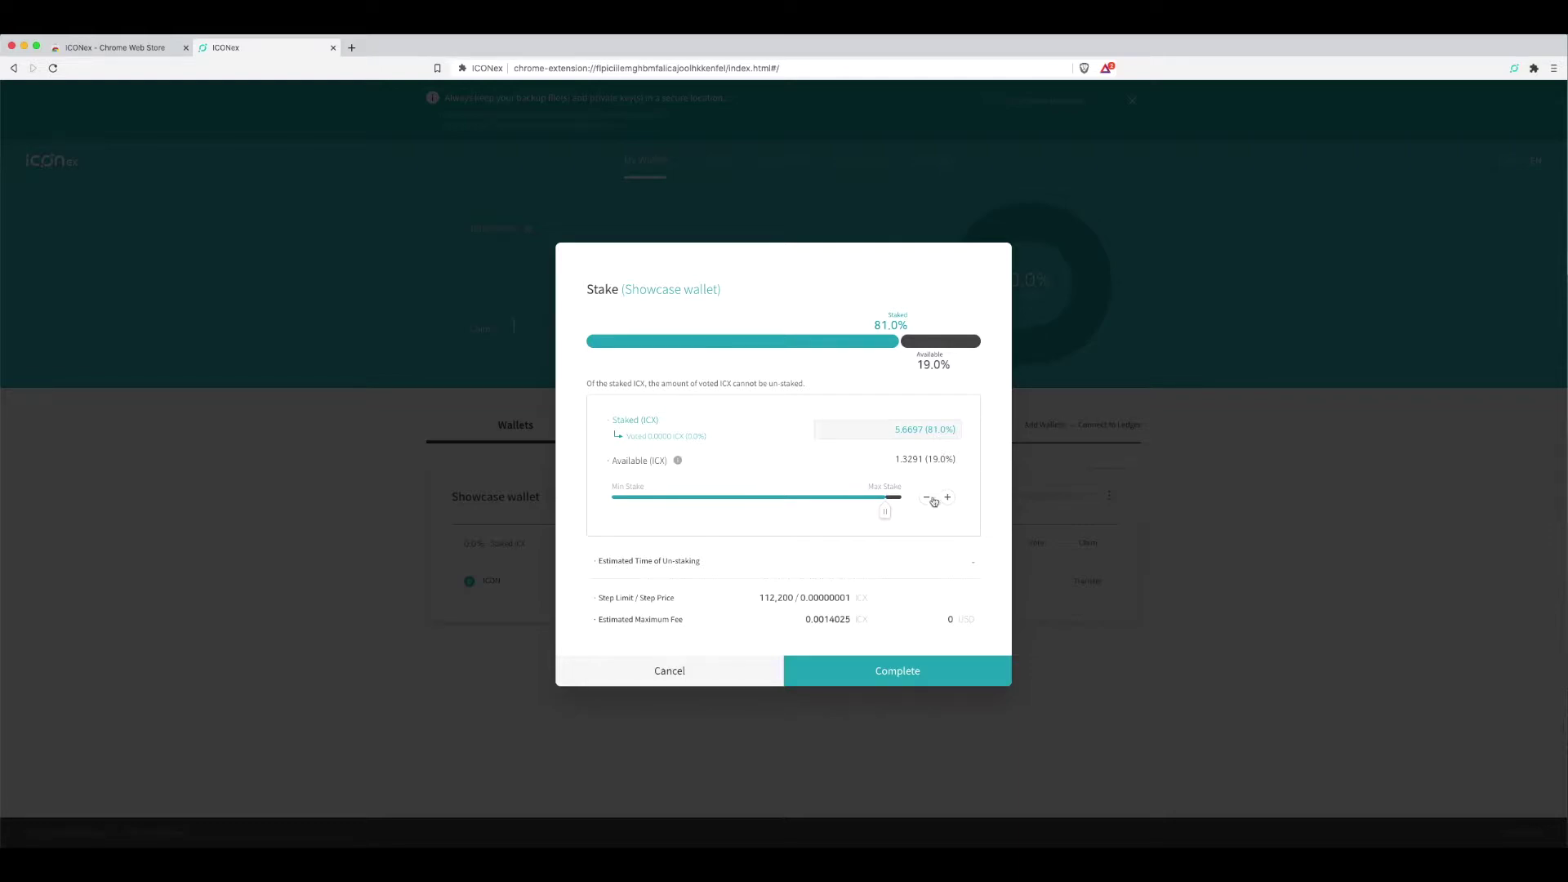
left_click_drag(886, 512, 589, 502)
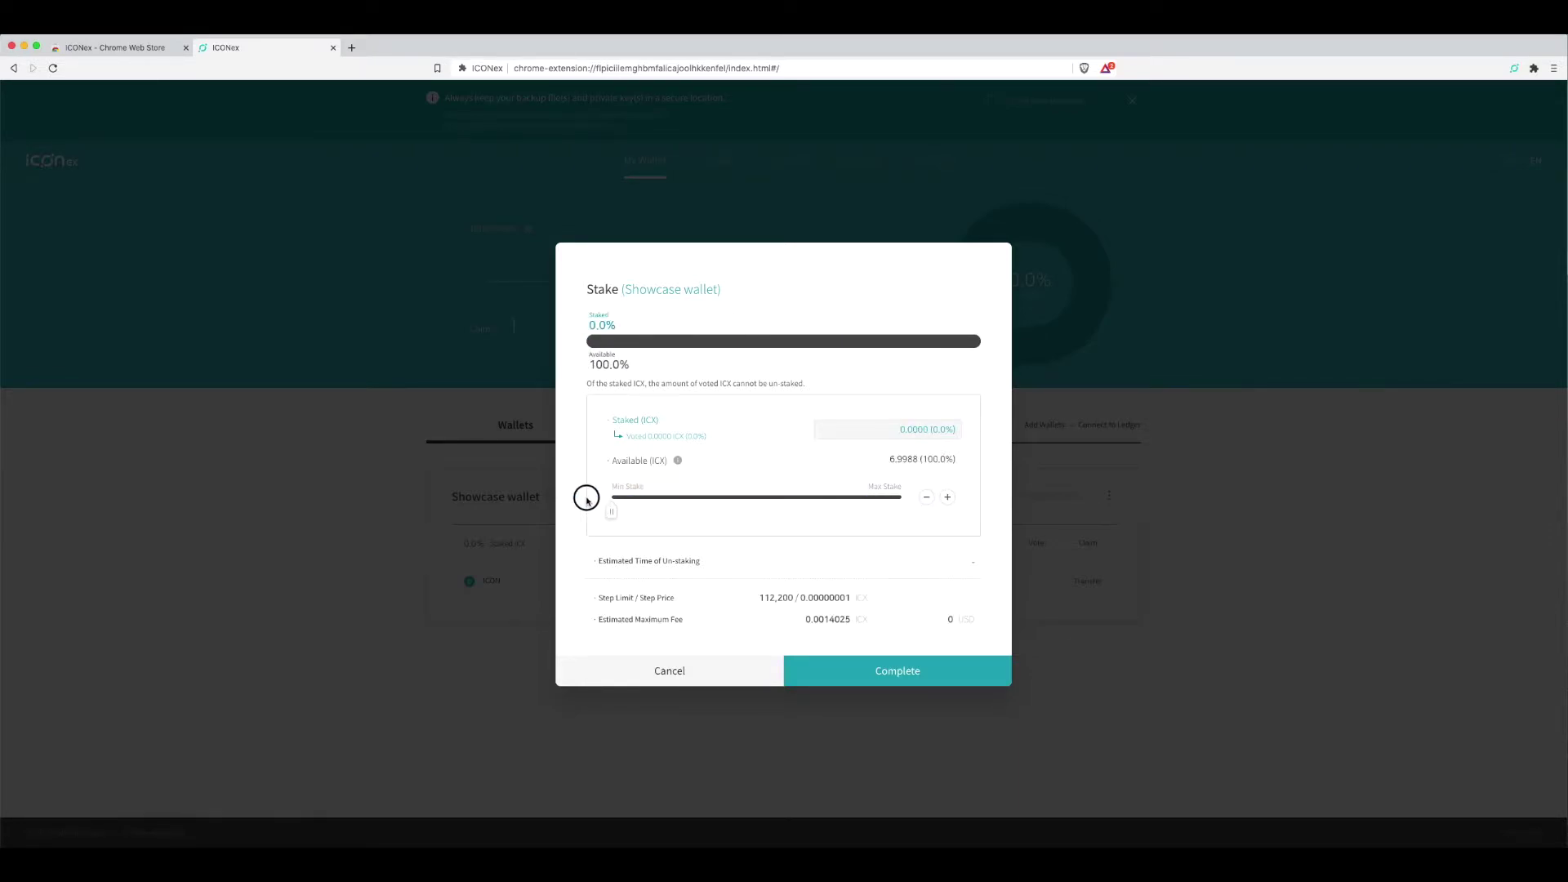
left_click(915, 430)
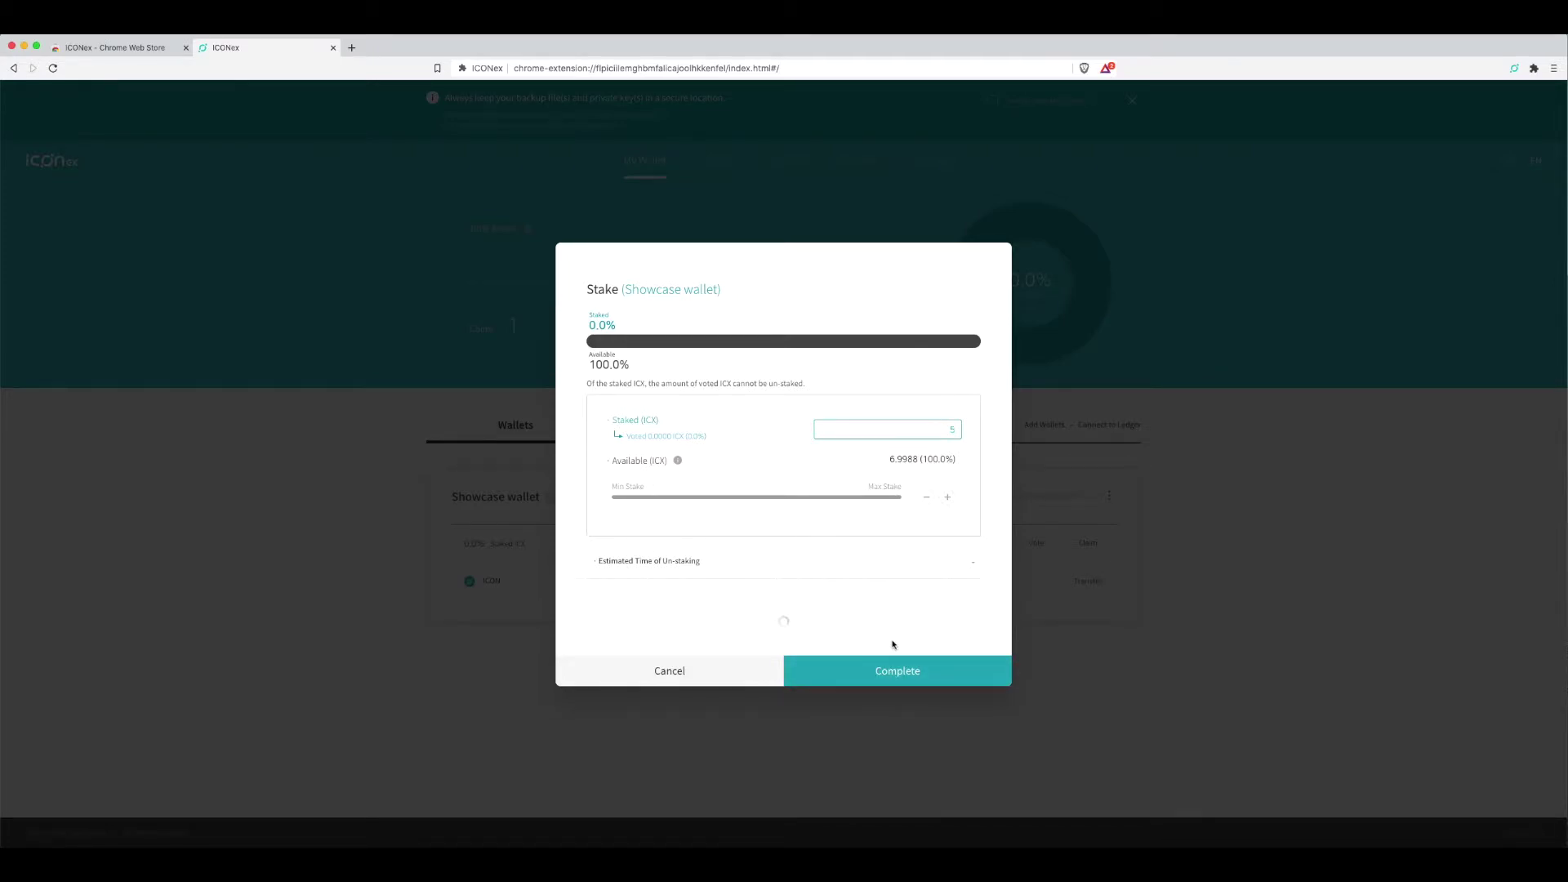
Enter 5 ICX as the Showcase stake amount and complete the stake request
left_click(900, 668)
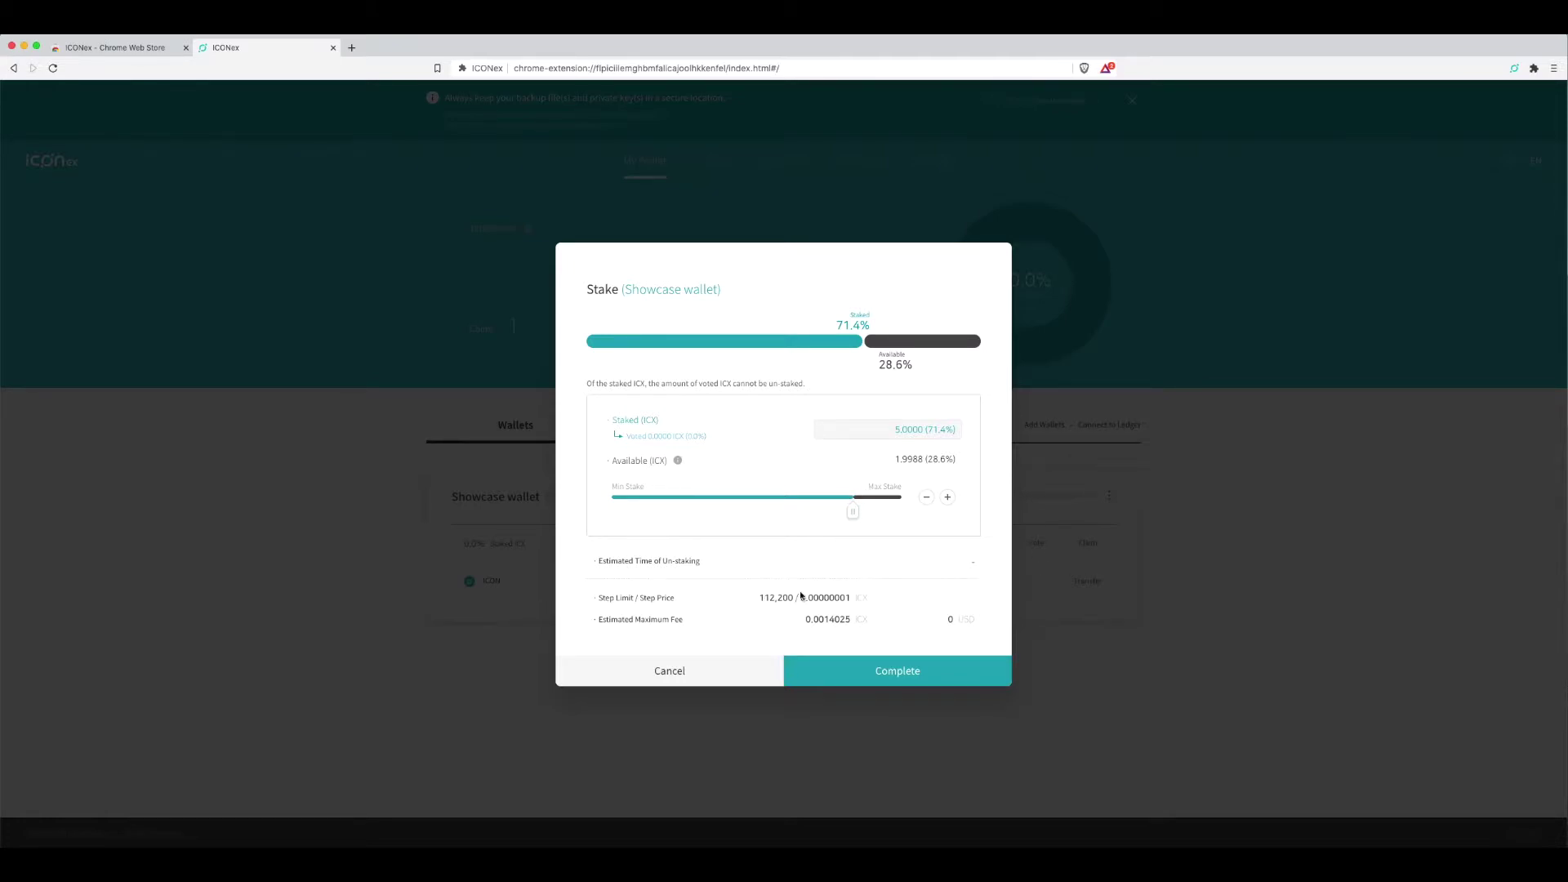
left_click(905, 676)
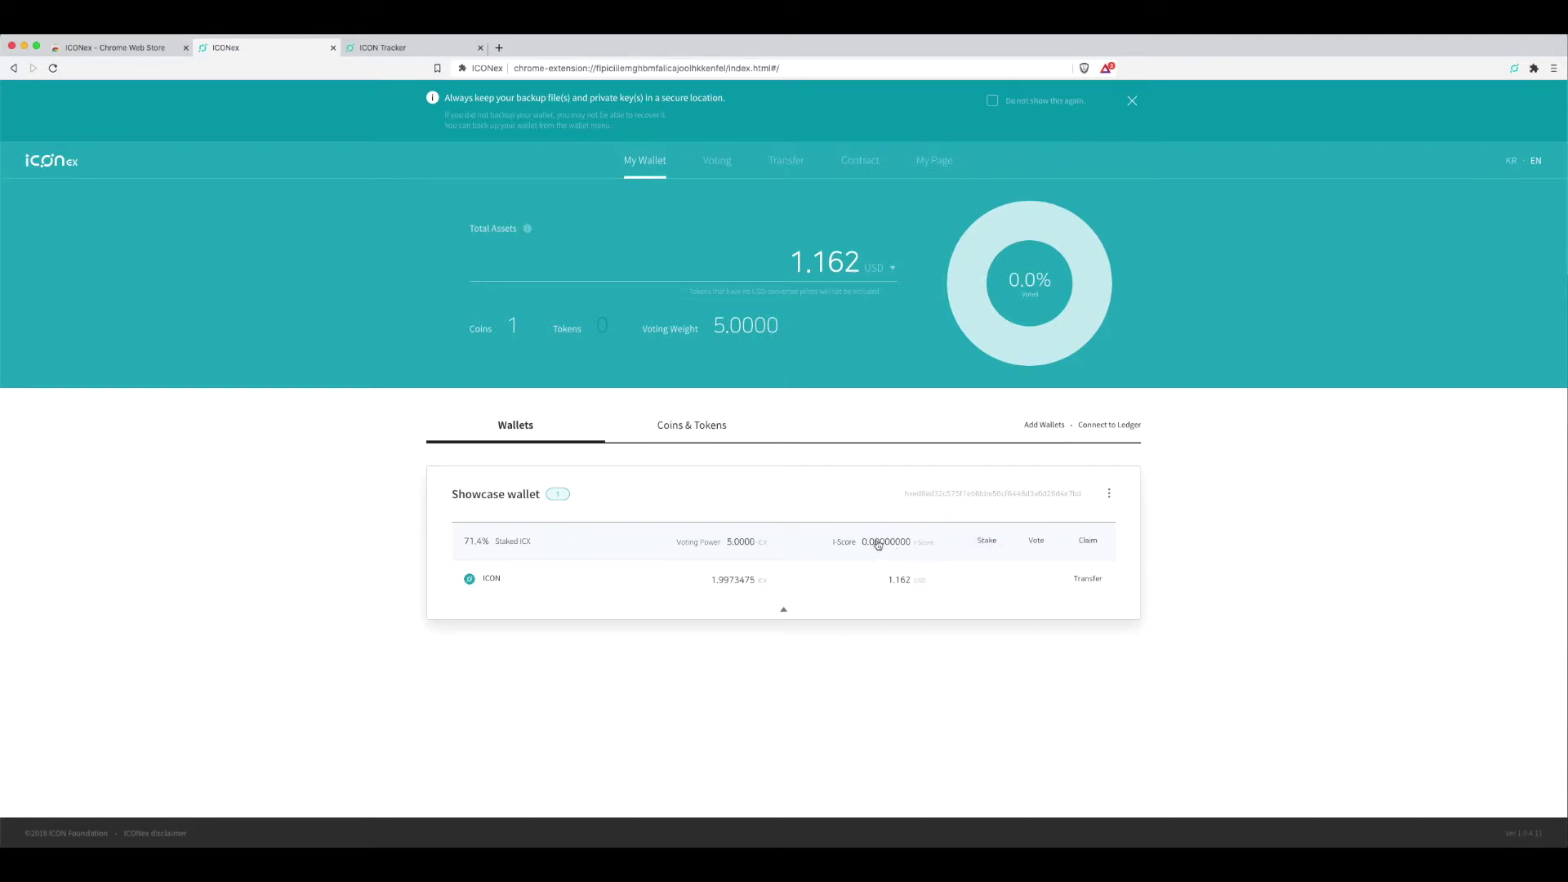
left_click(1040, 553)
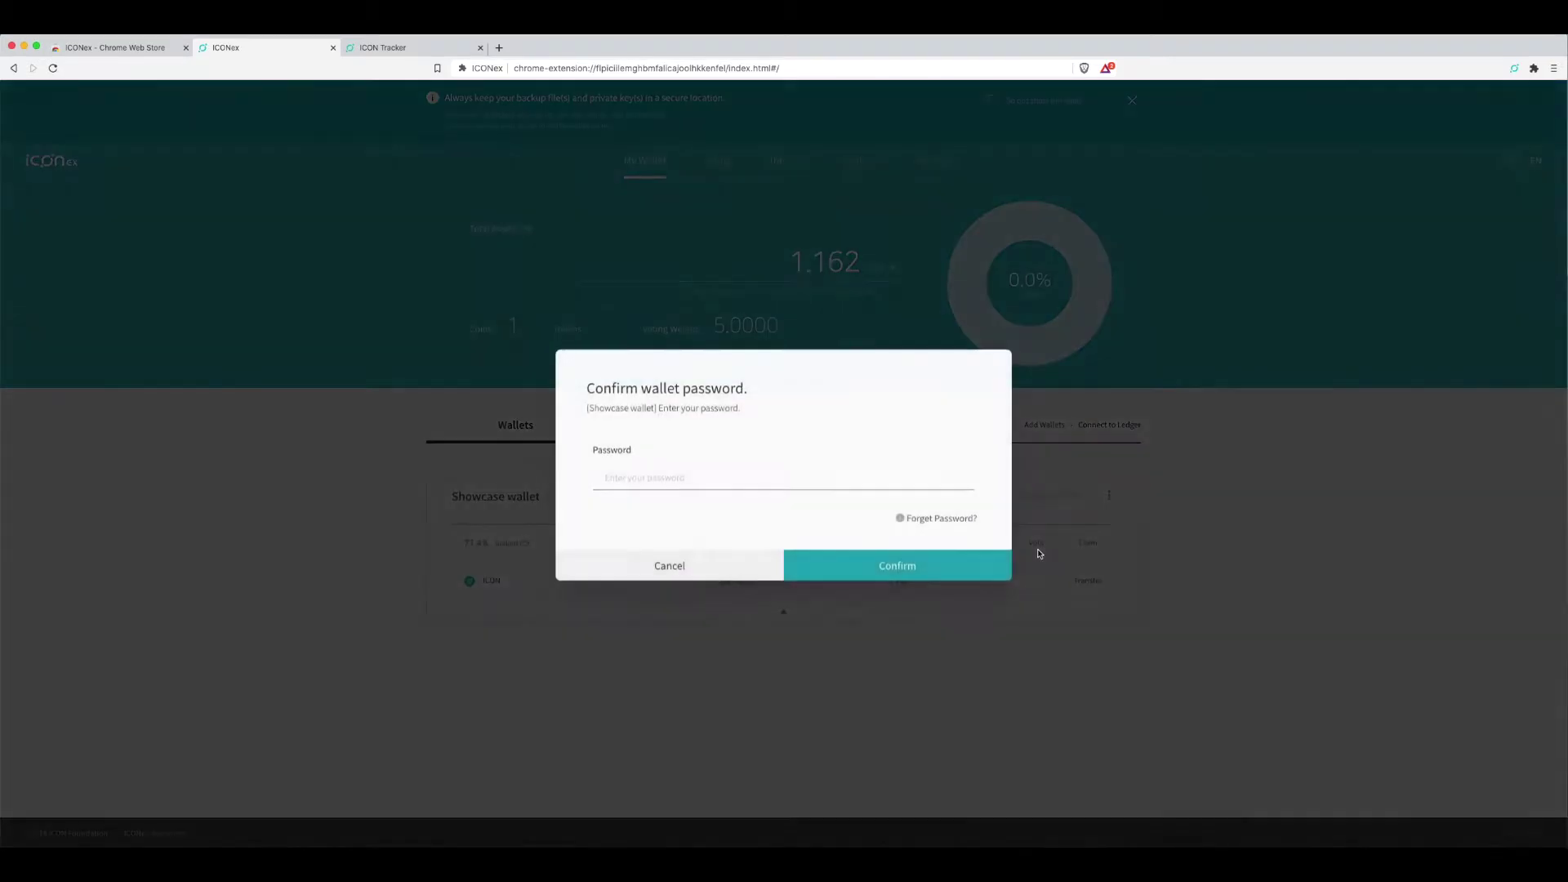
left_click(693, 482)
type("••")
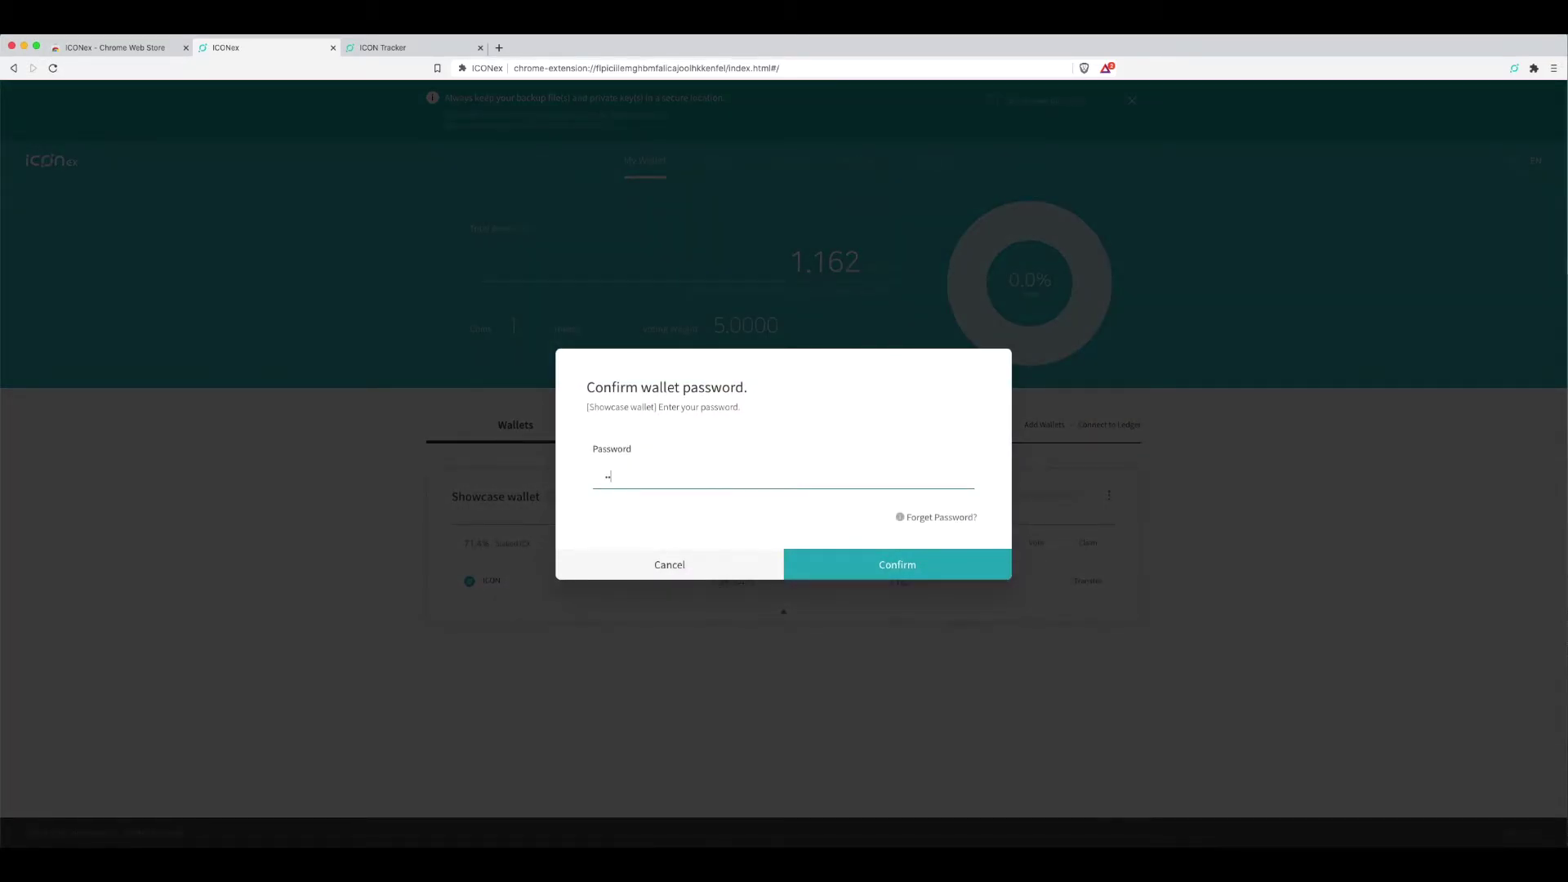
type("••••••••")
key("Return")
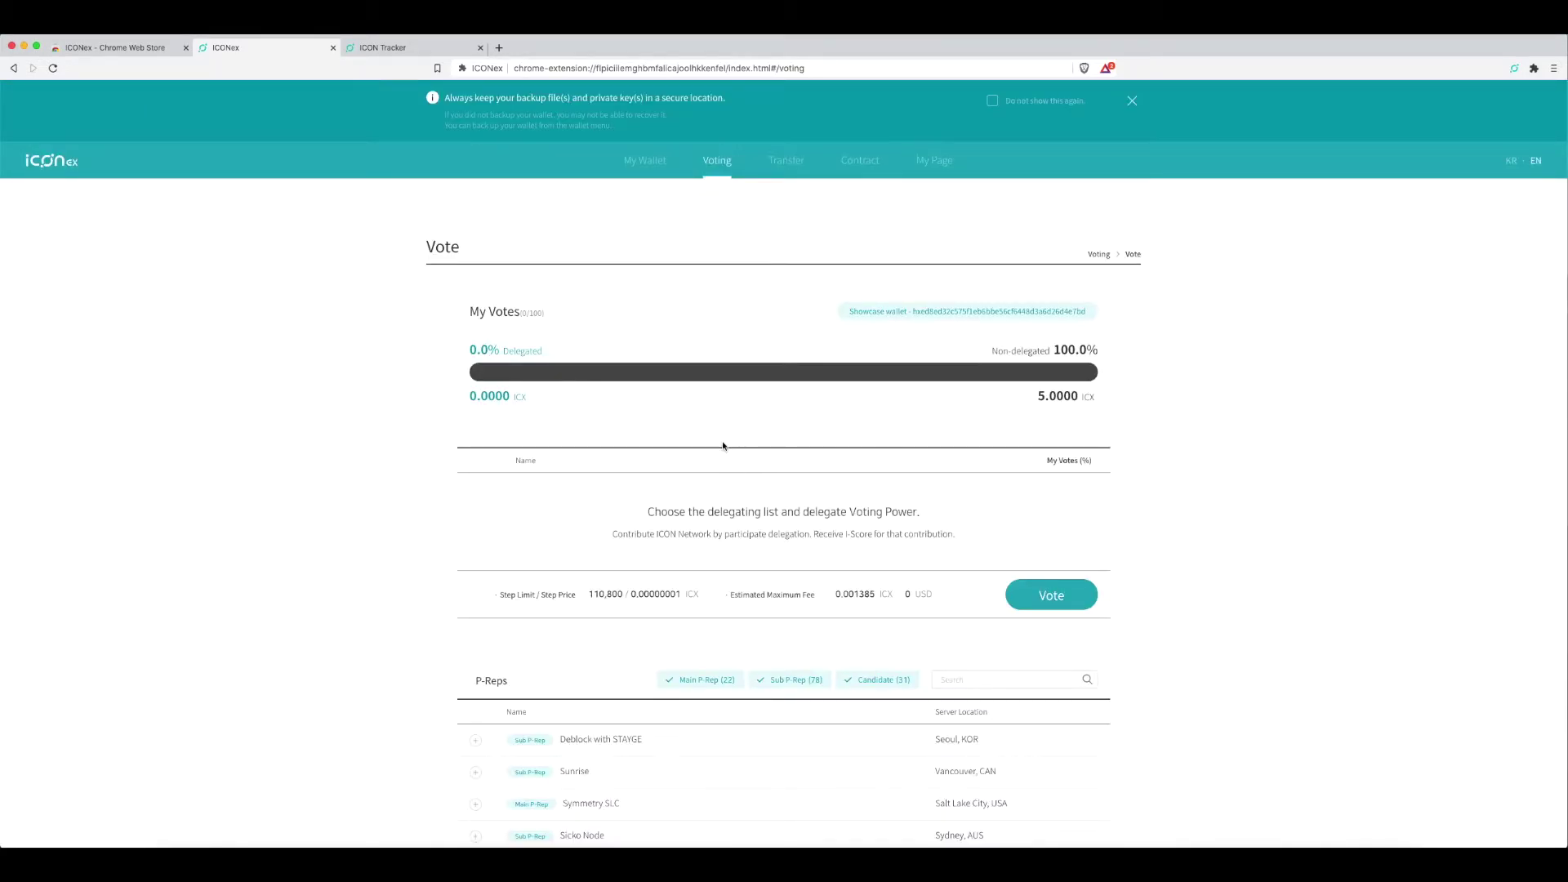
scroll(722, 446, "down", 2)
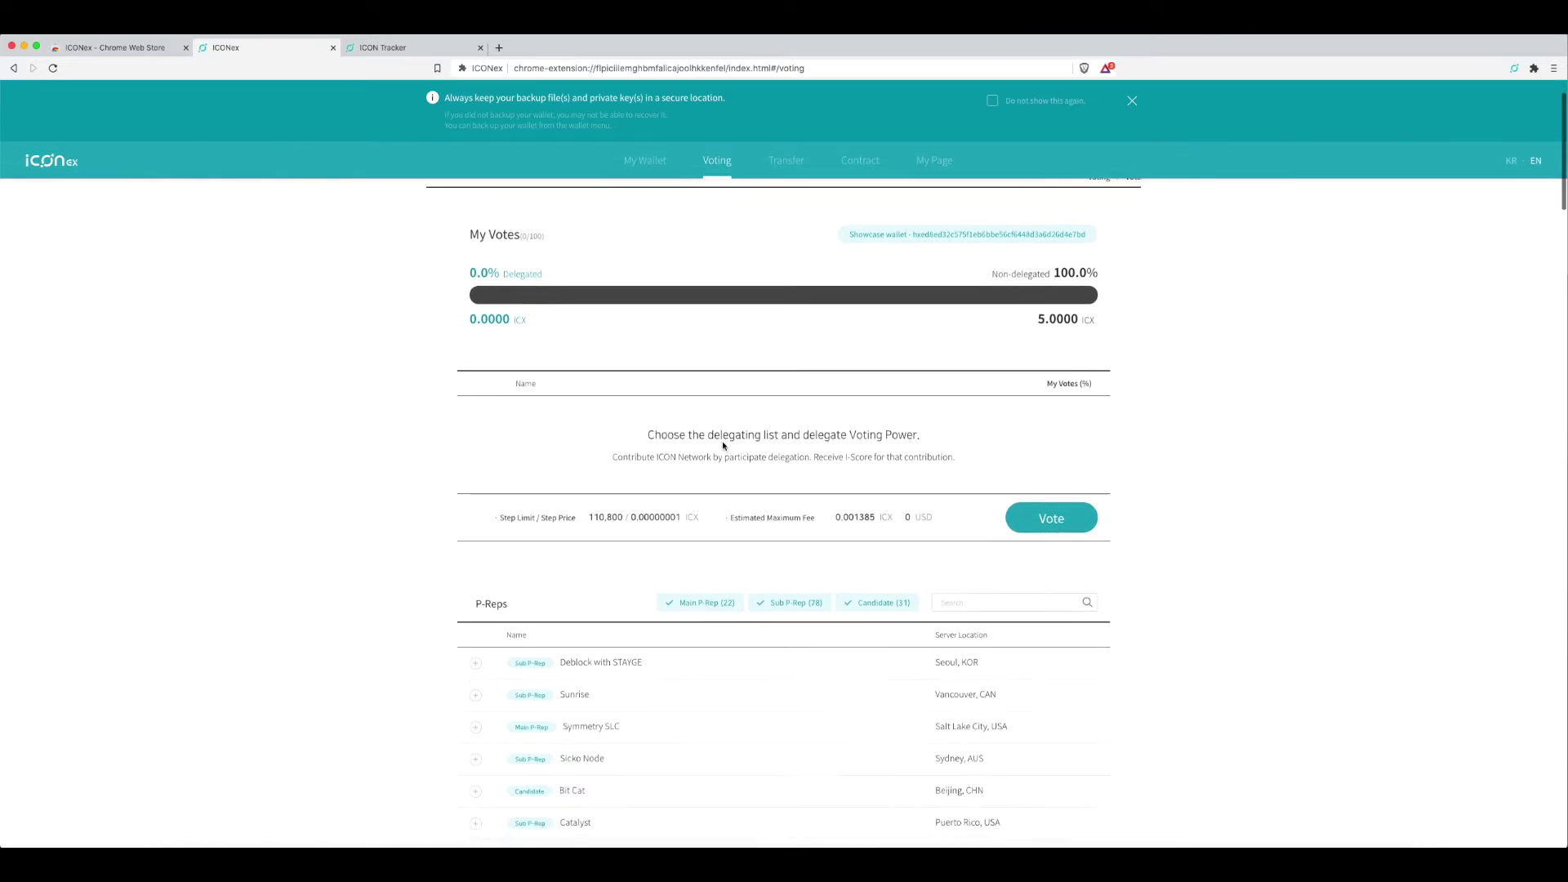
scroll(738, 434, "down", 2)
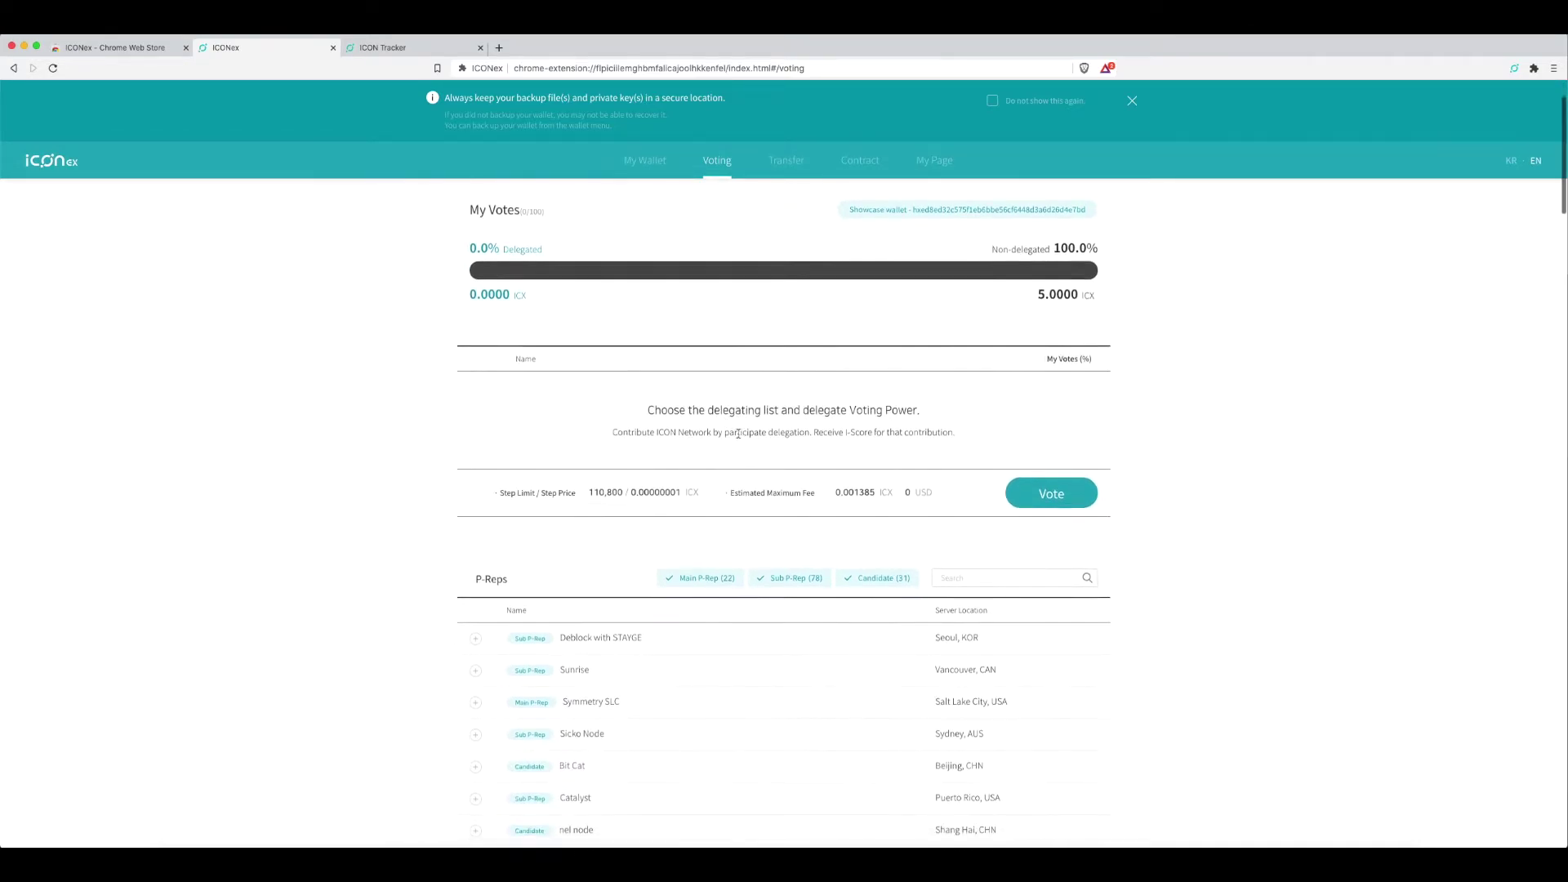
scroll(739, 434, "down", 2)
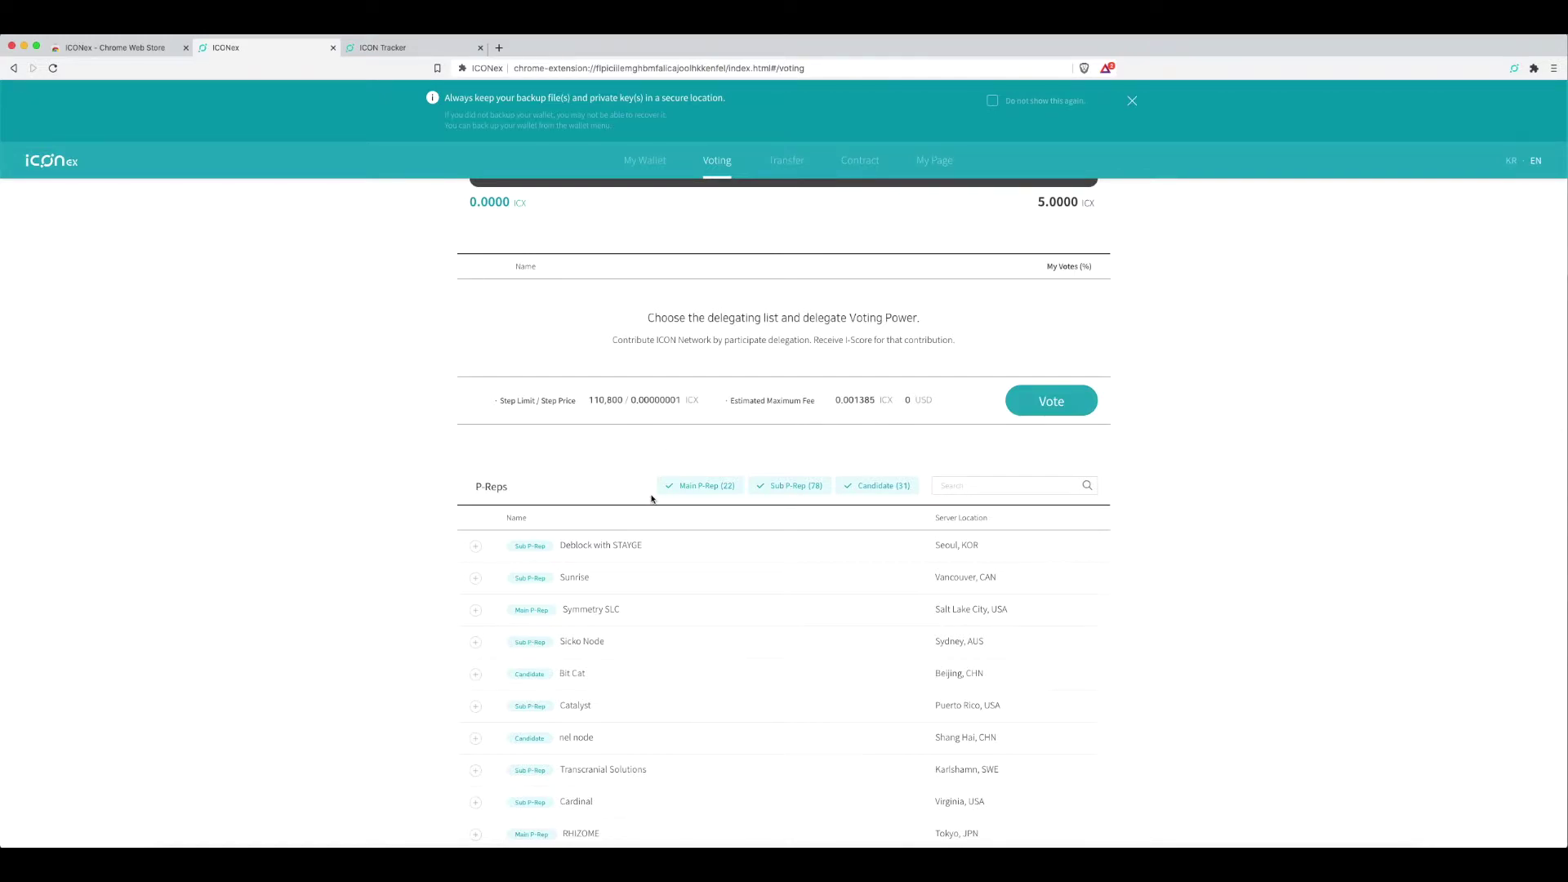
scroll(651, 504, "down", 3)
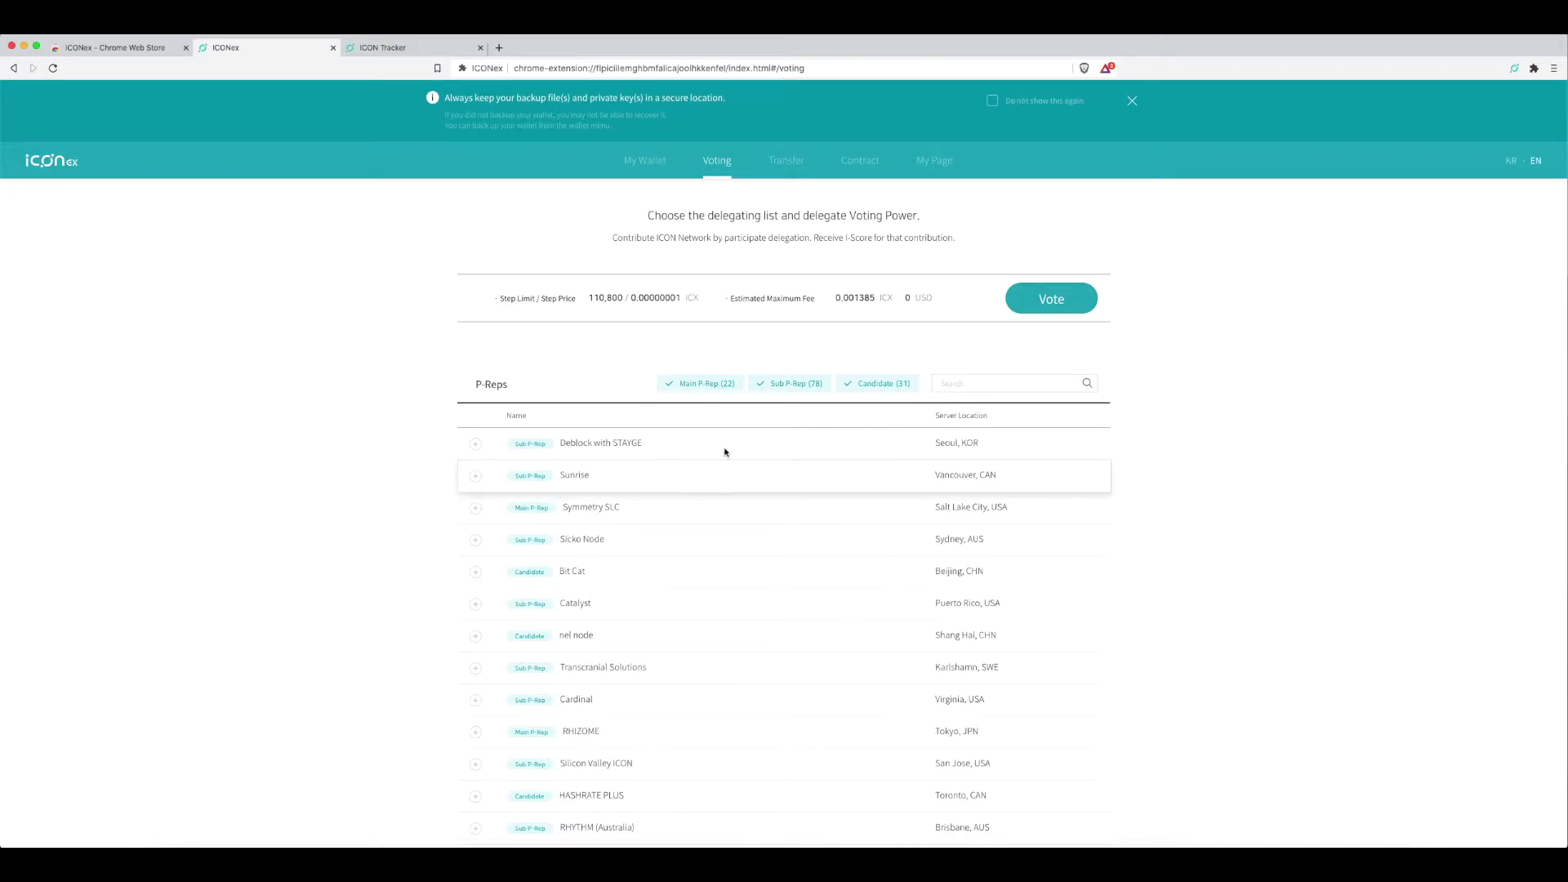
scroll(694, 540, "down", 1)
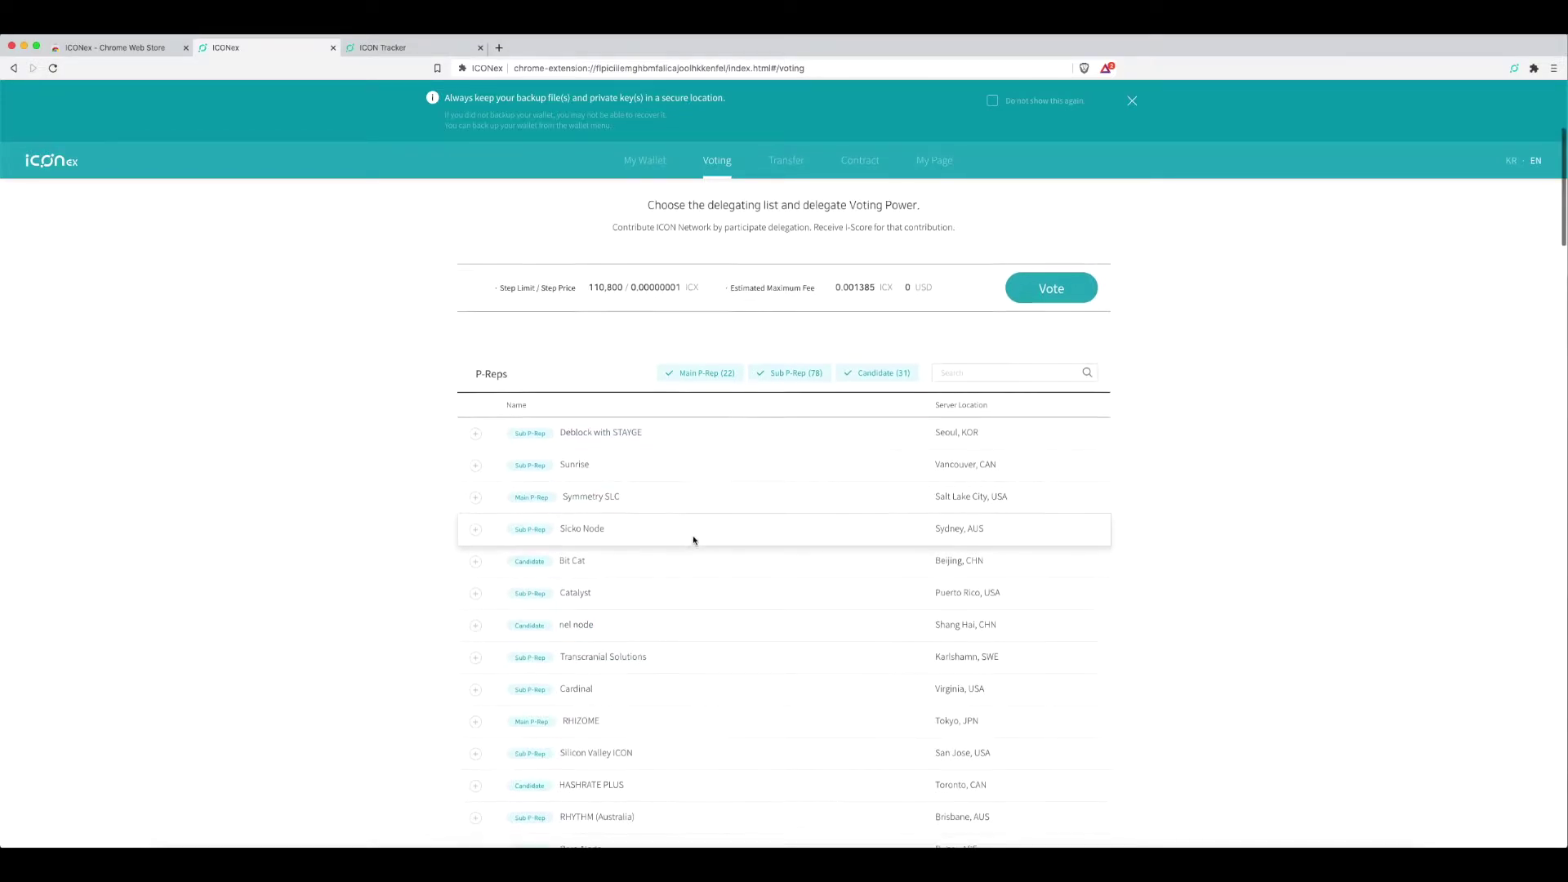
scroll(693, 540, "down", 5)
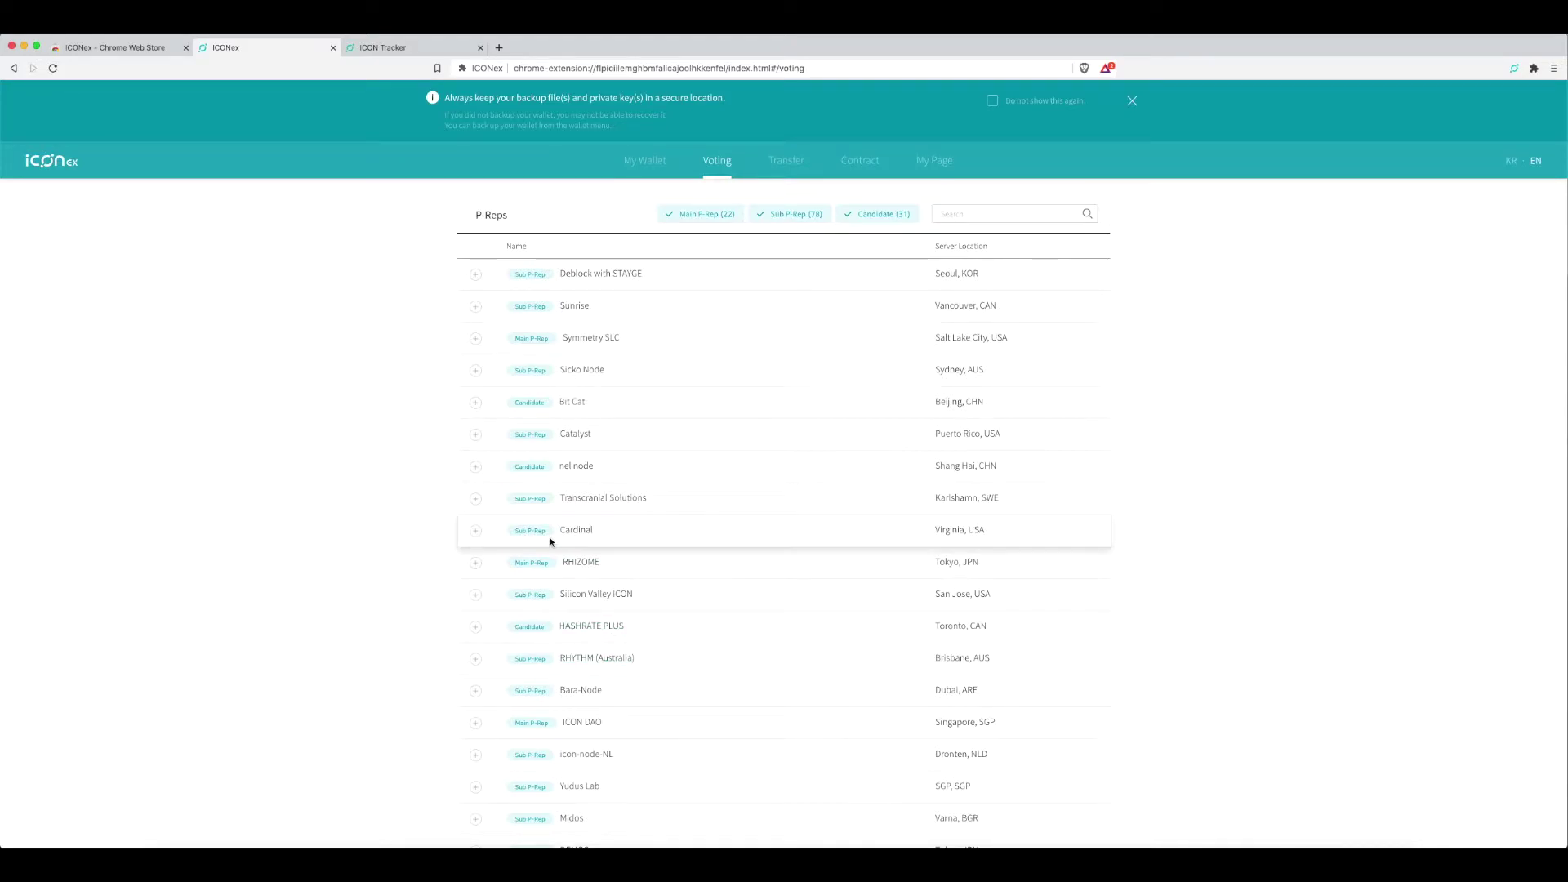
scroll(414, 510, "down", 3)
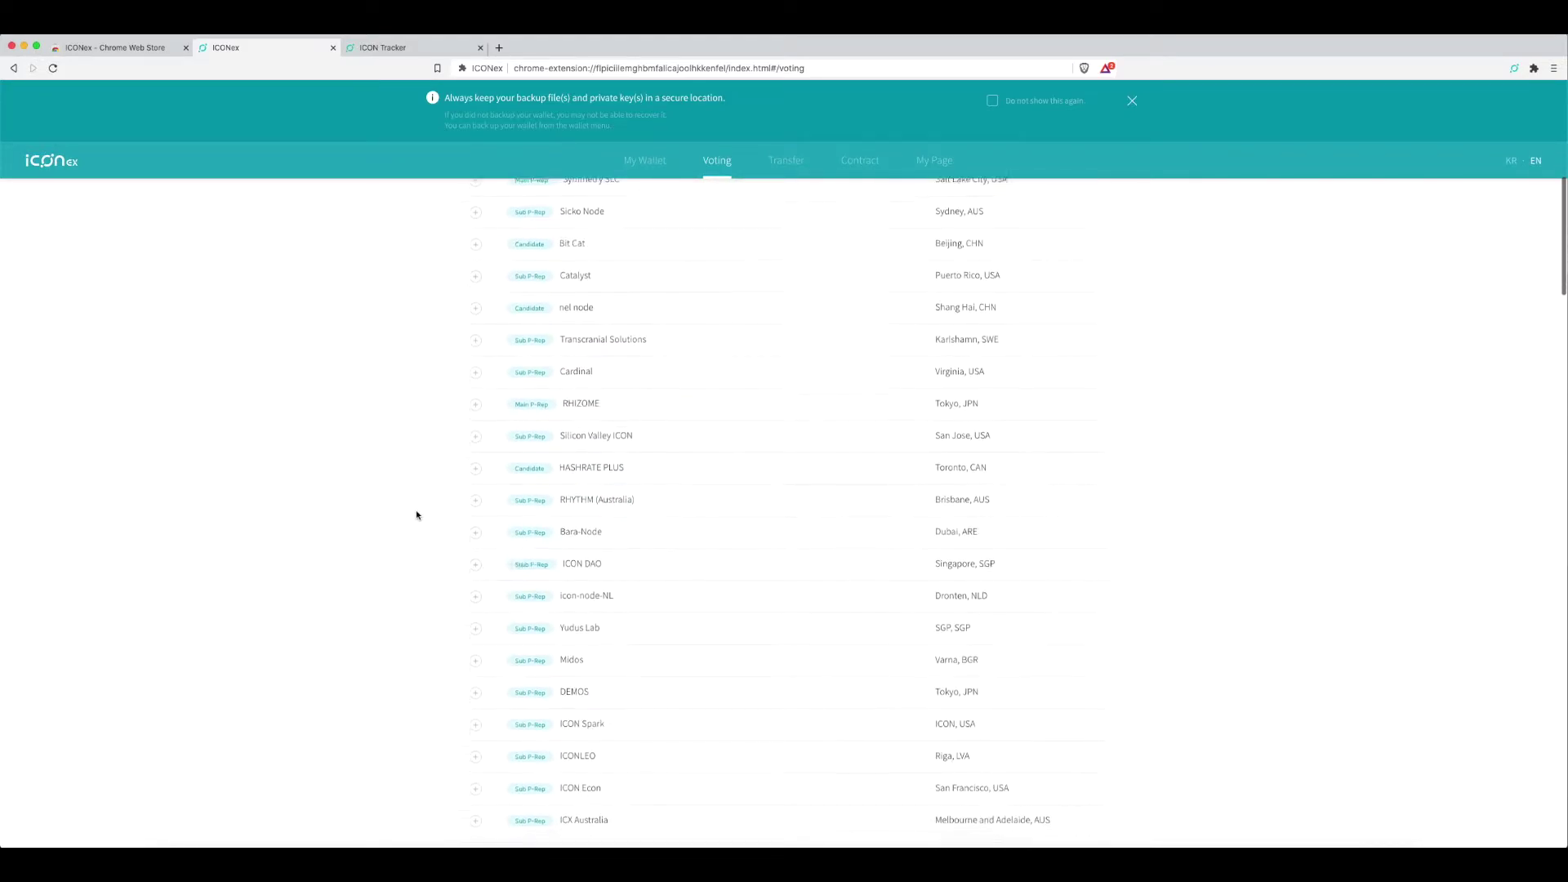
scroll(417, 513, "down", 5)
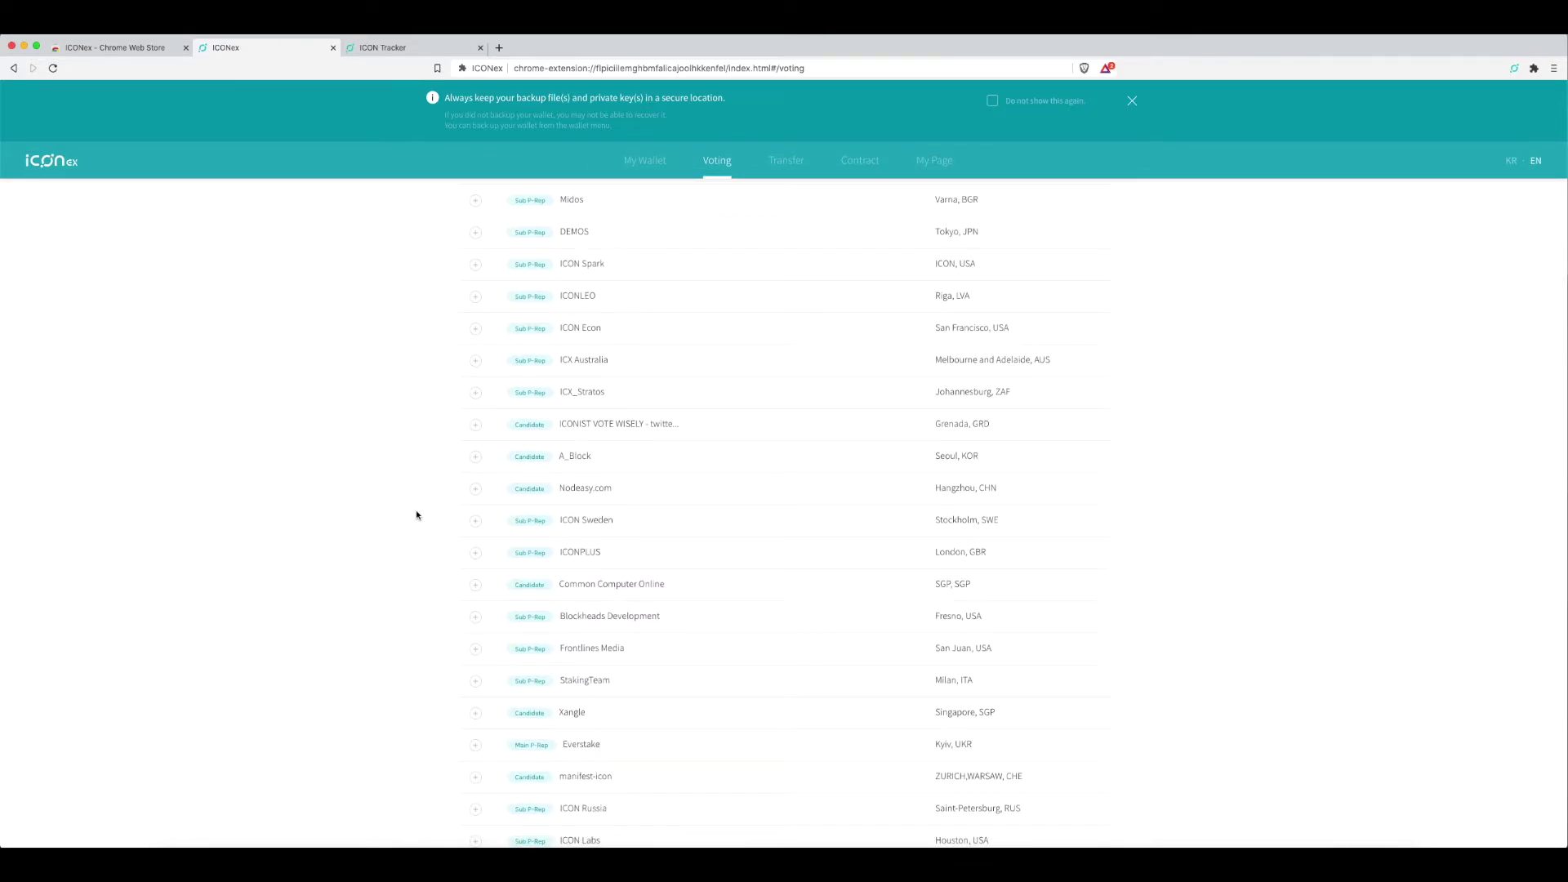
scroll(417, 515, "down", 4)
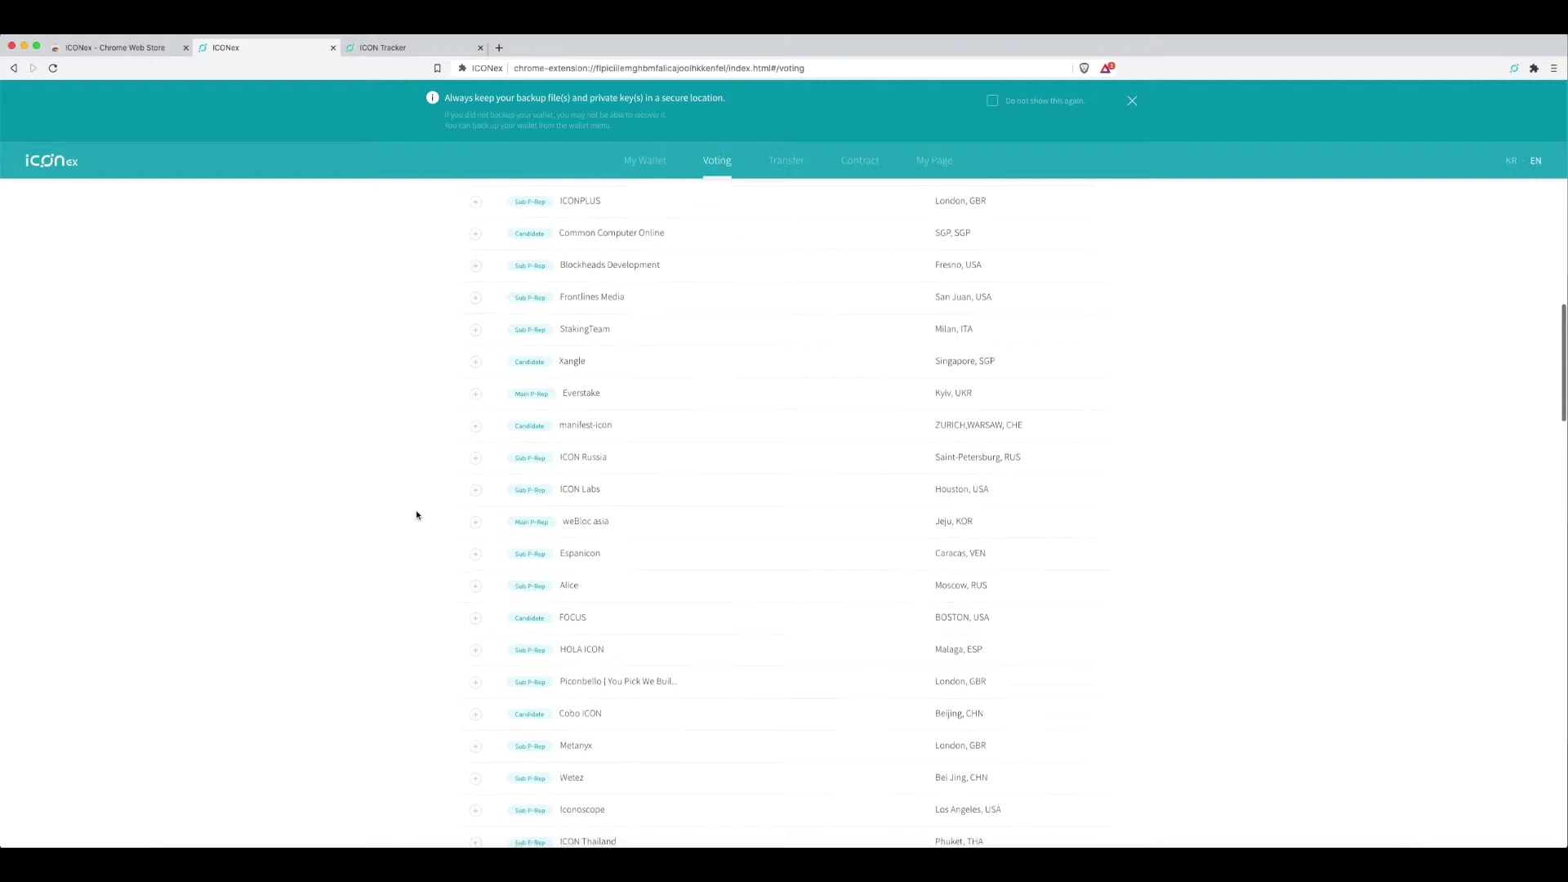
scroll(417, 515, "up", 8)
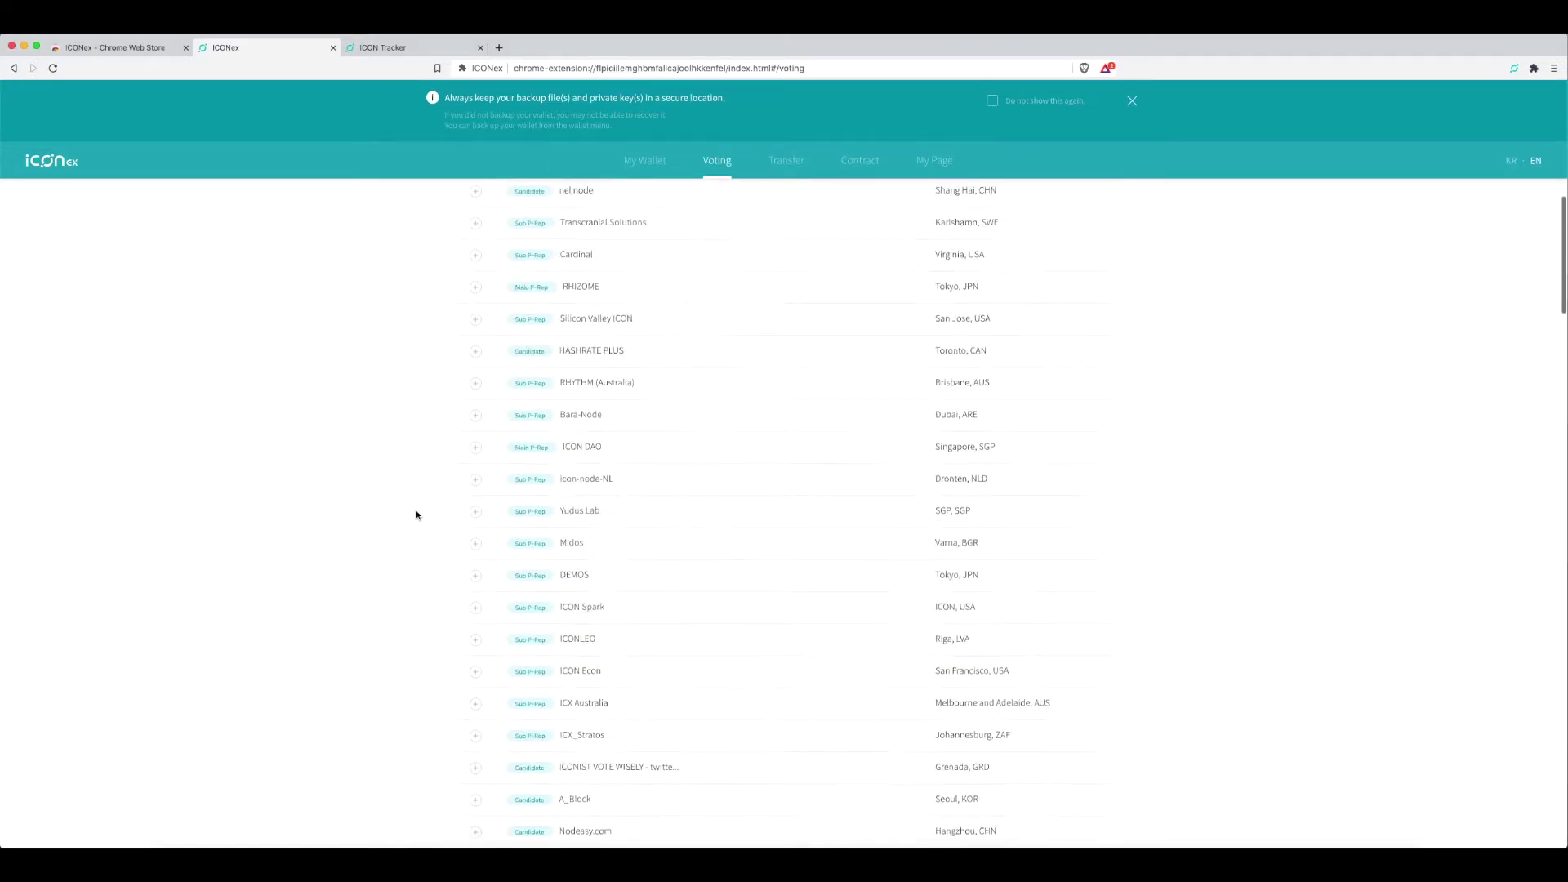
scroll(416, 515, "up", 8)
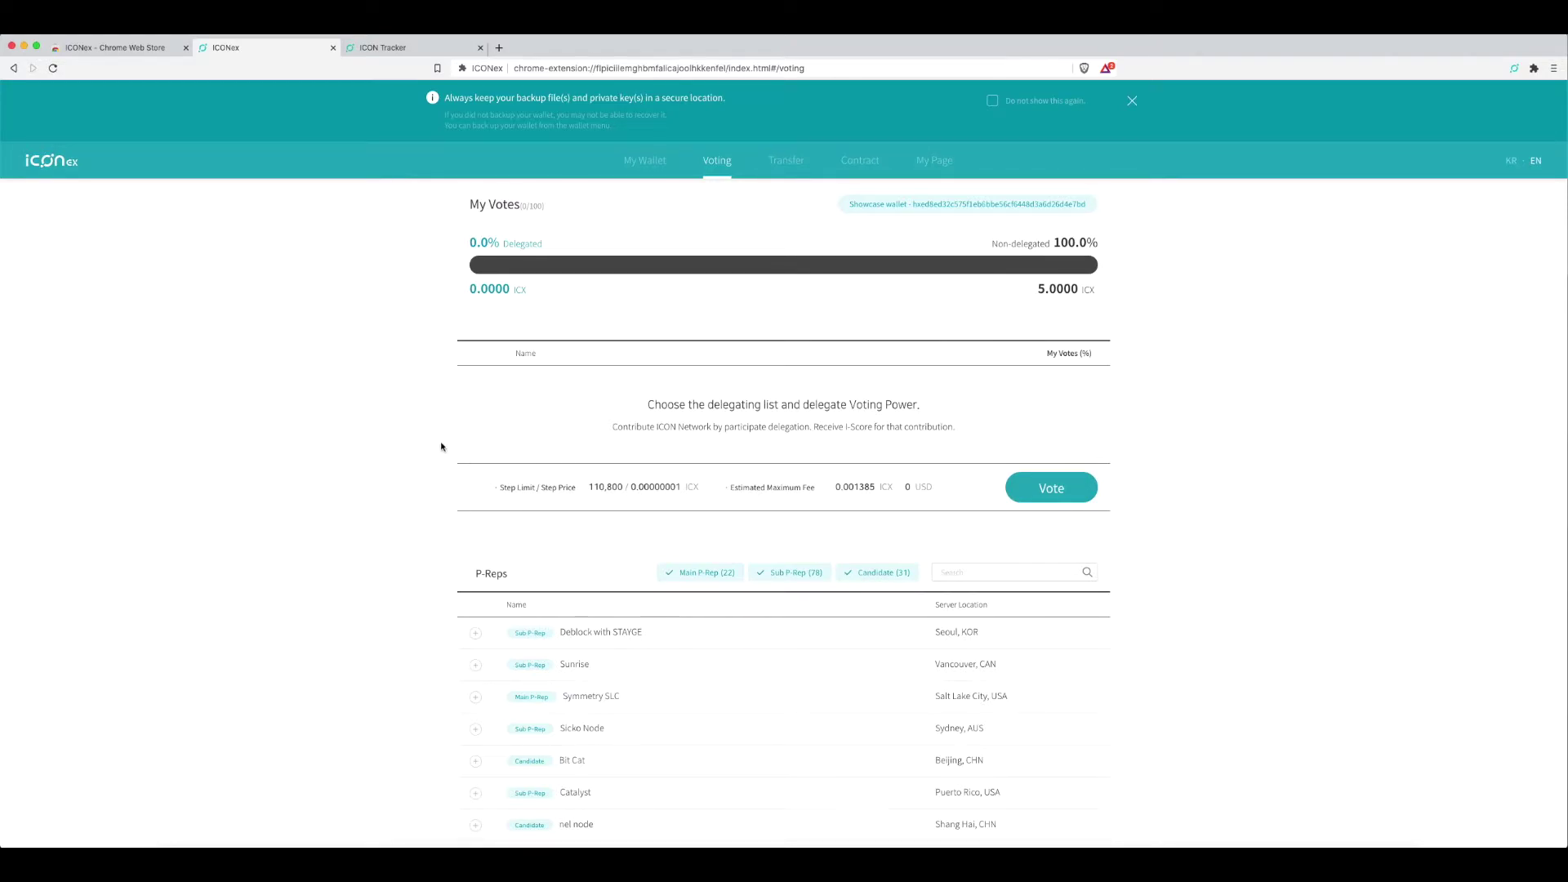
scroll(542, 496, "down", 3)
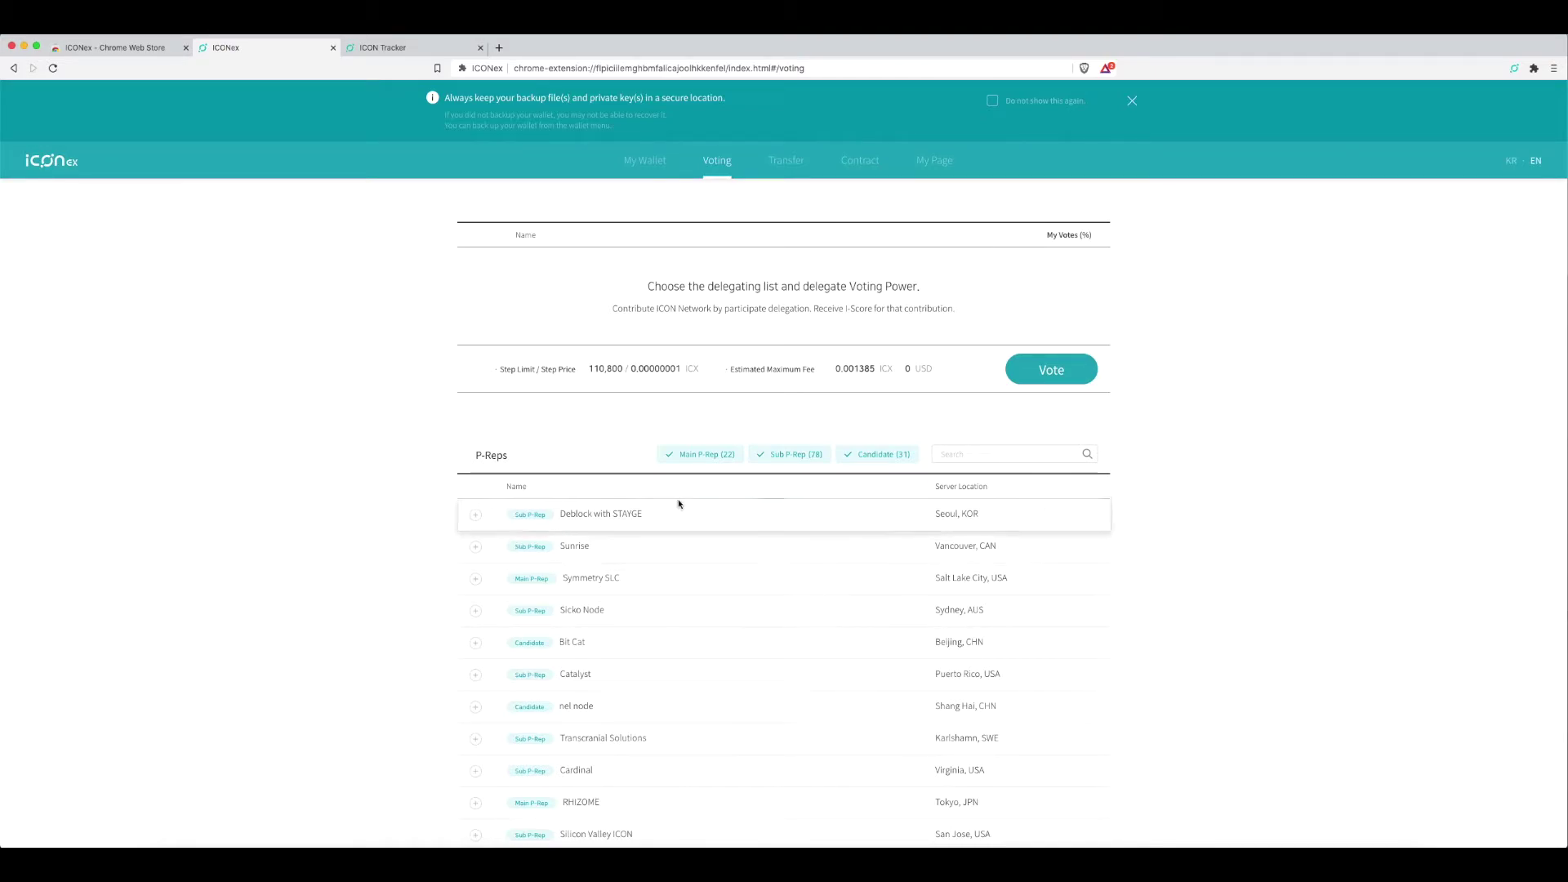
scroll(558, 401, "down", 1)
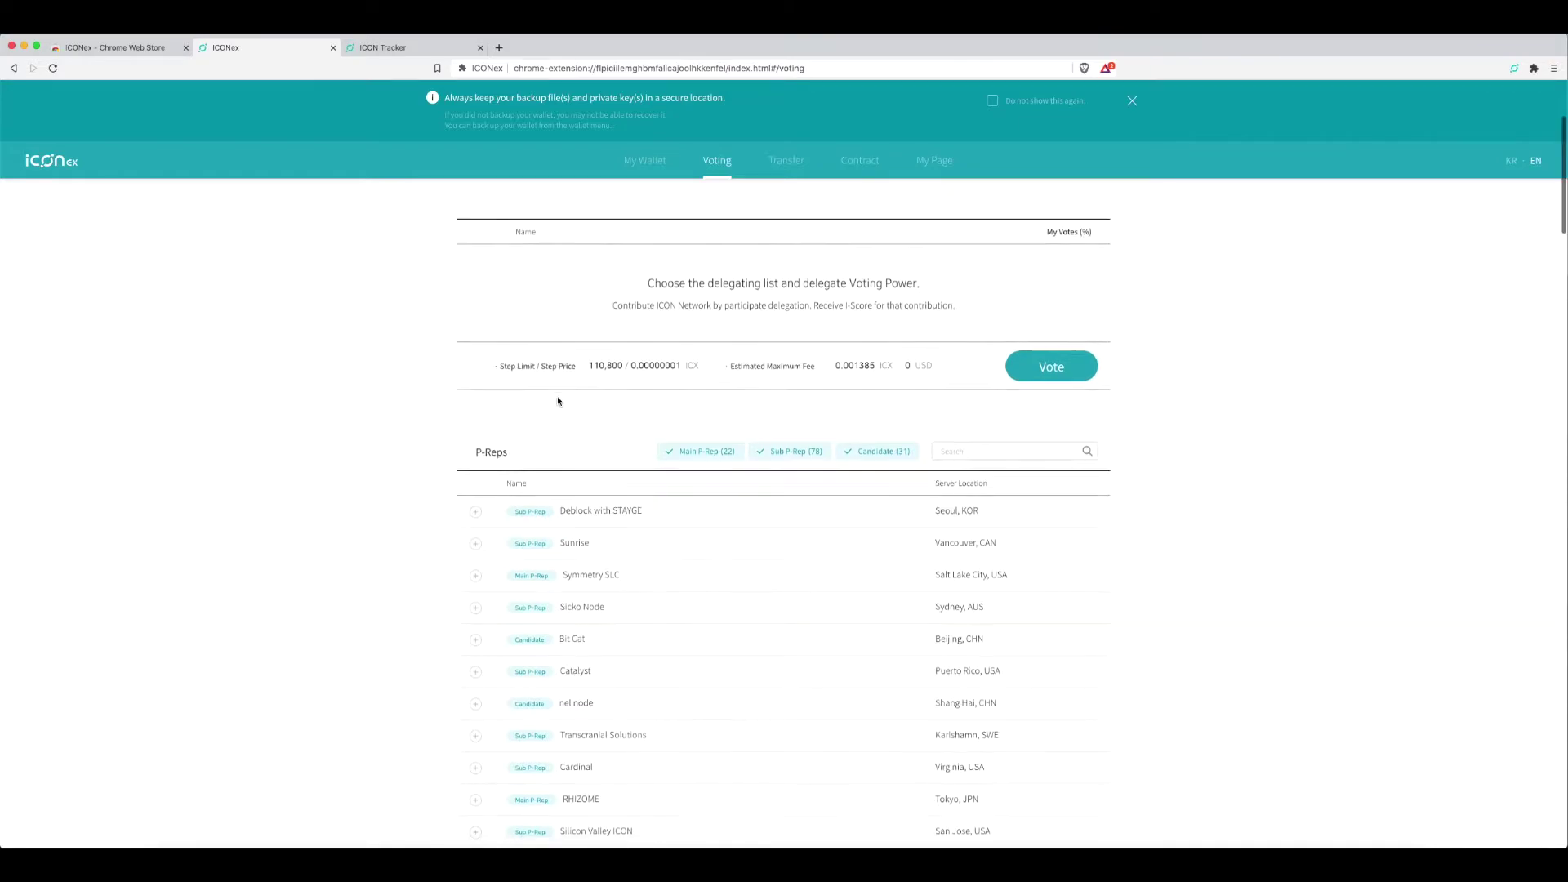
scroll(558, 401, "up", 1)
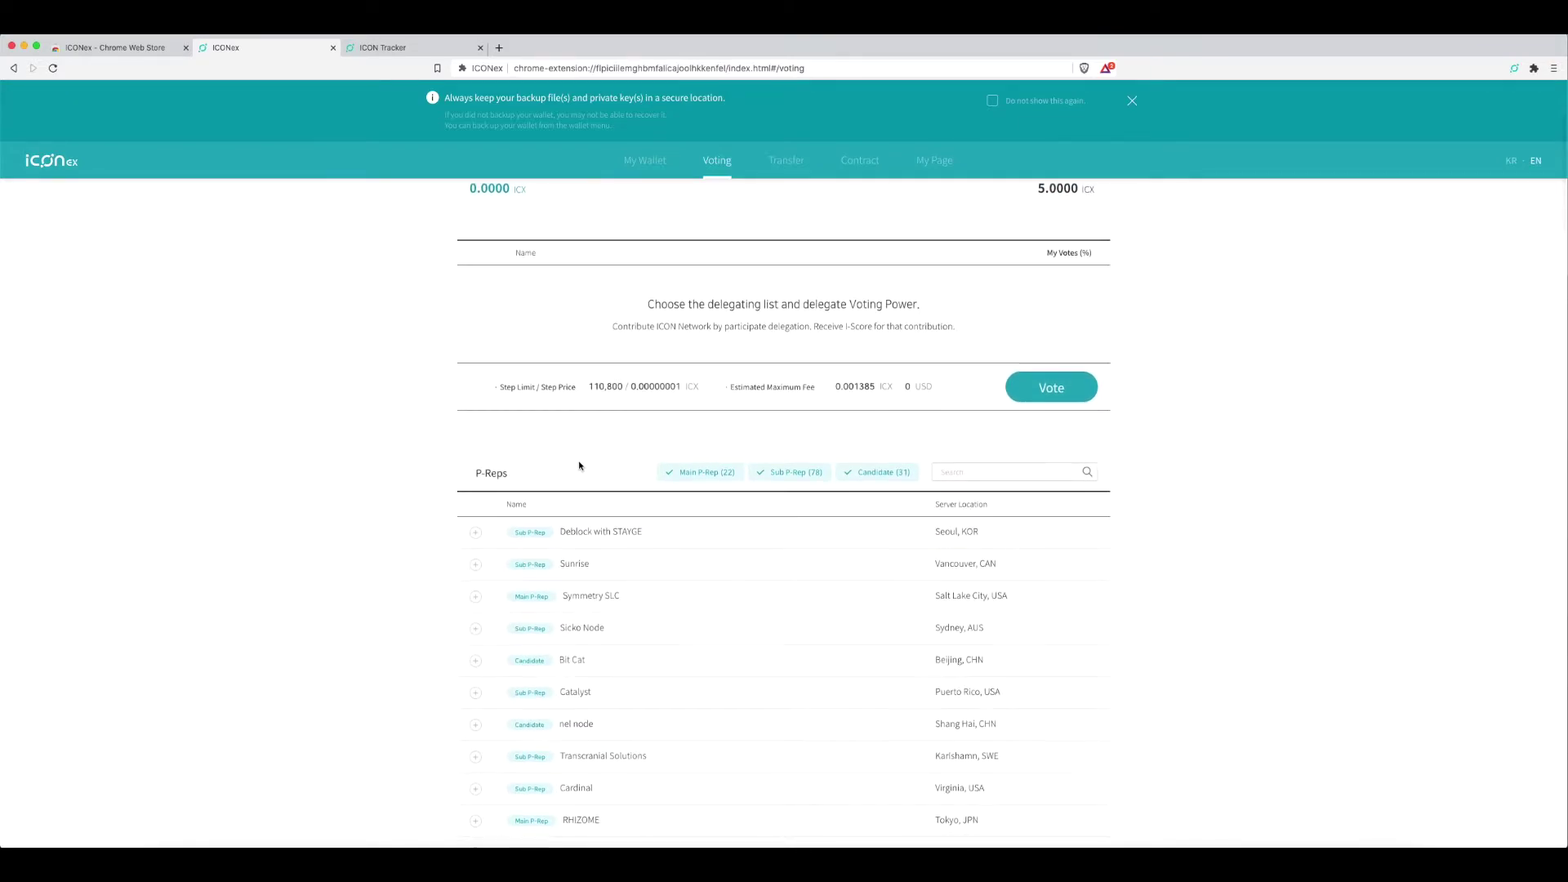
scroll(582, 463, "down", 1)
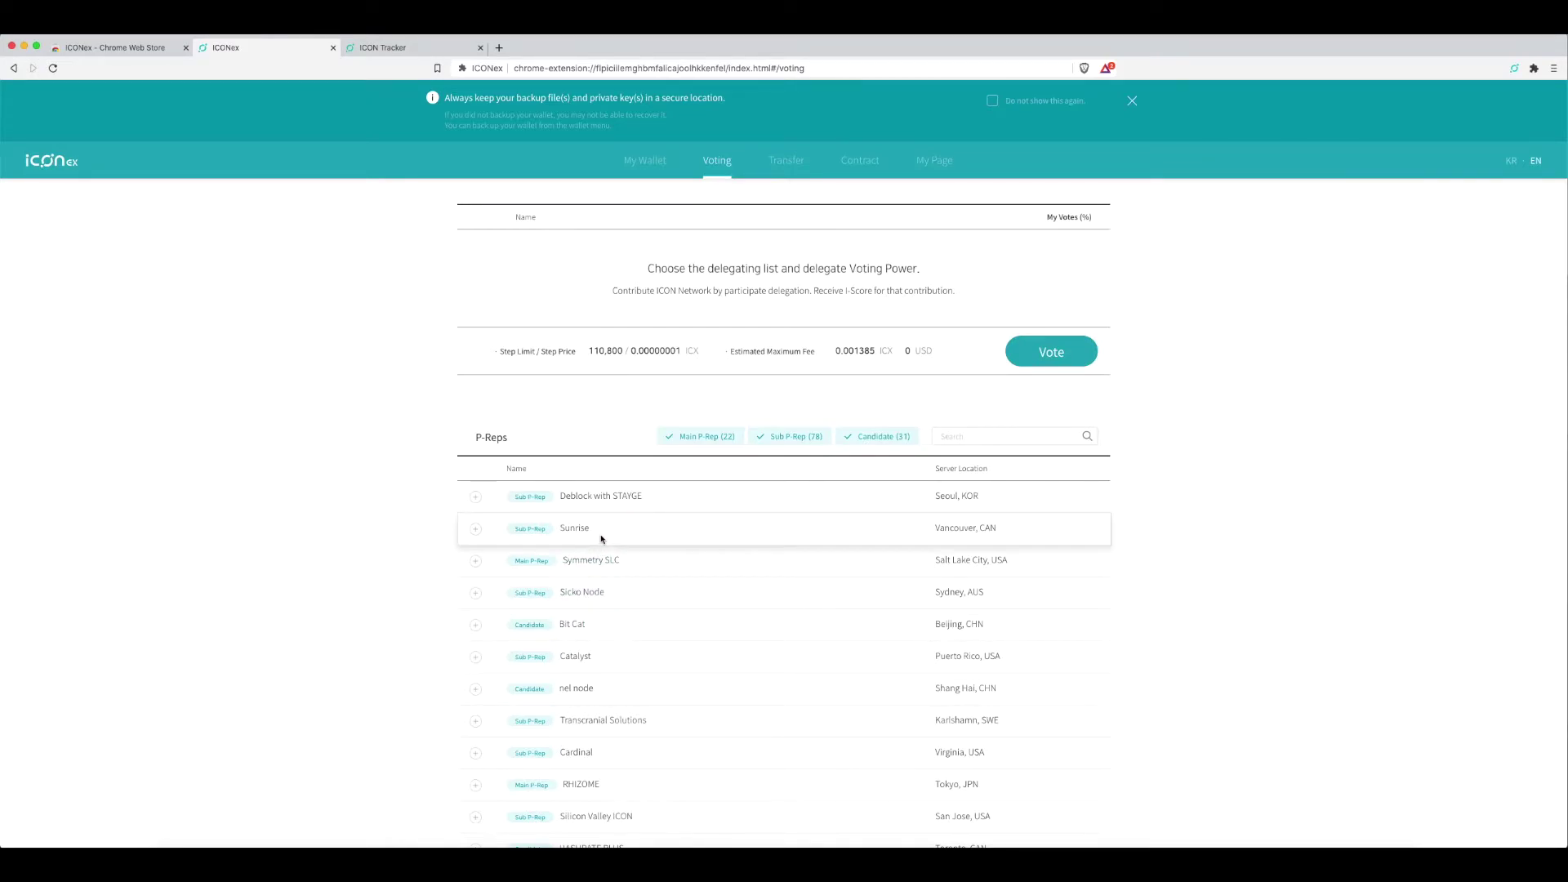
Search 'reli' to add ReliantNode to My Votes, then clear the search and add RHIZOME
left_click(982, 437)
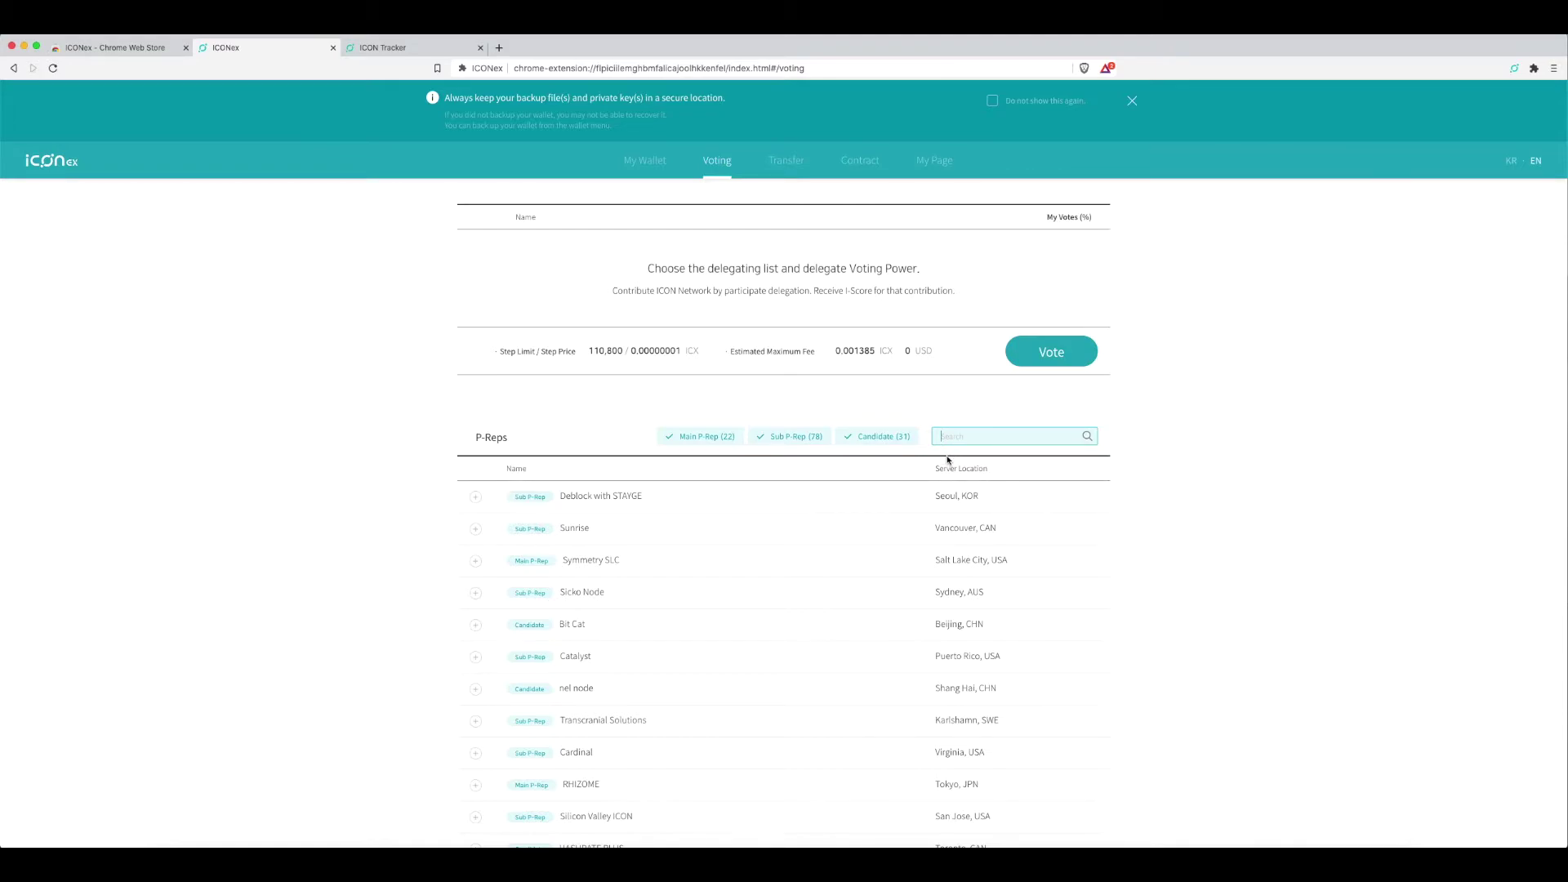
scroll(630, 653, "down", 3)
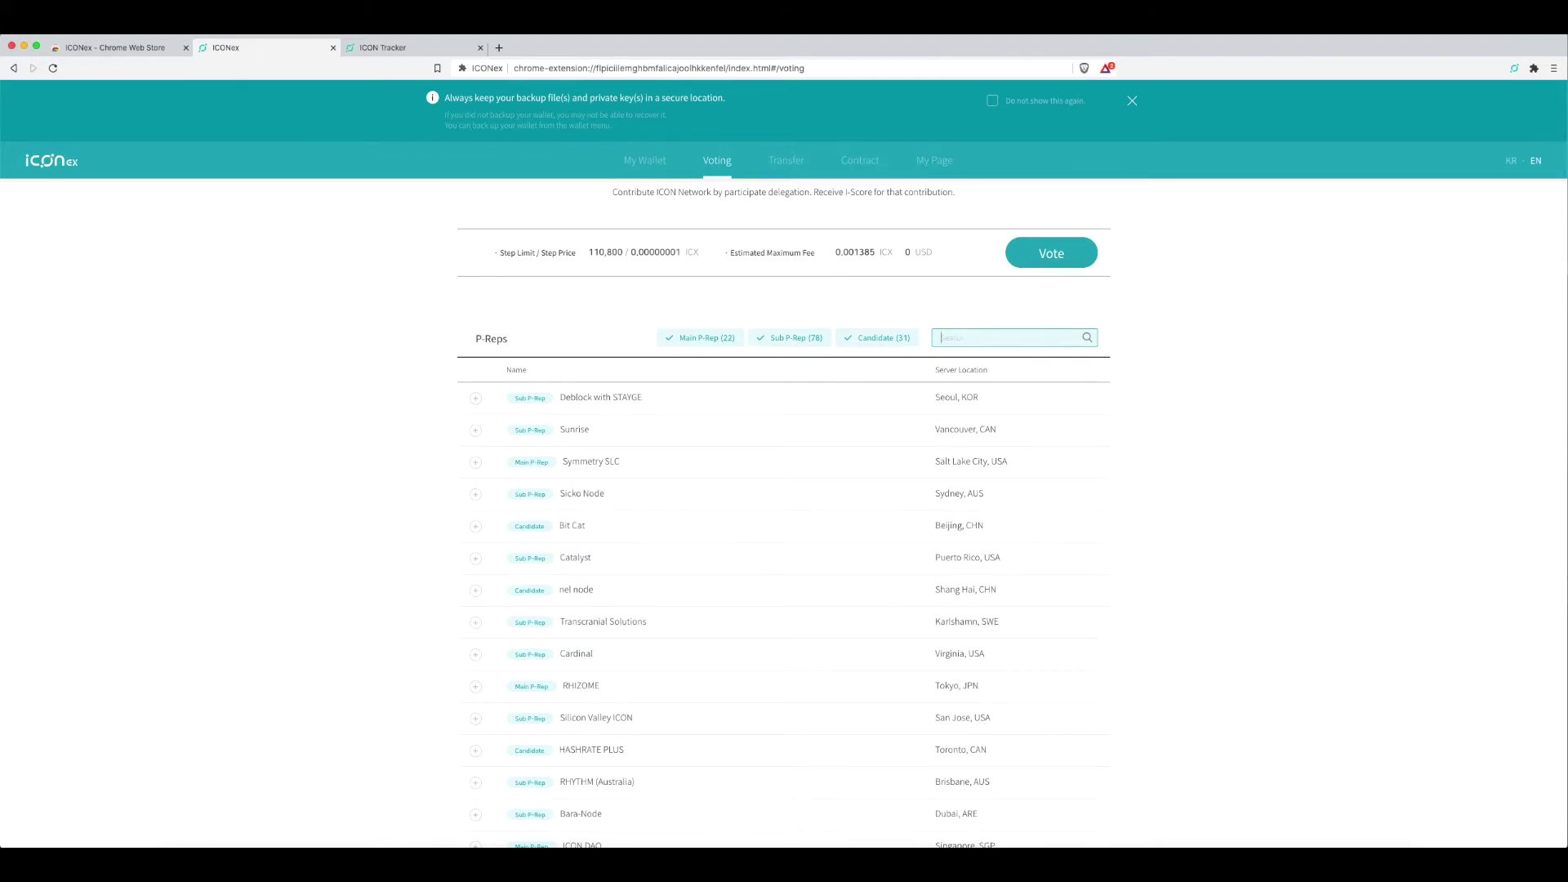
type("reli")
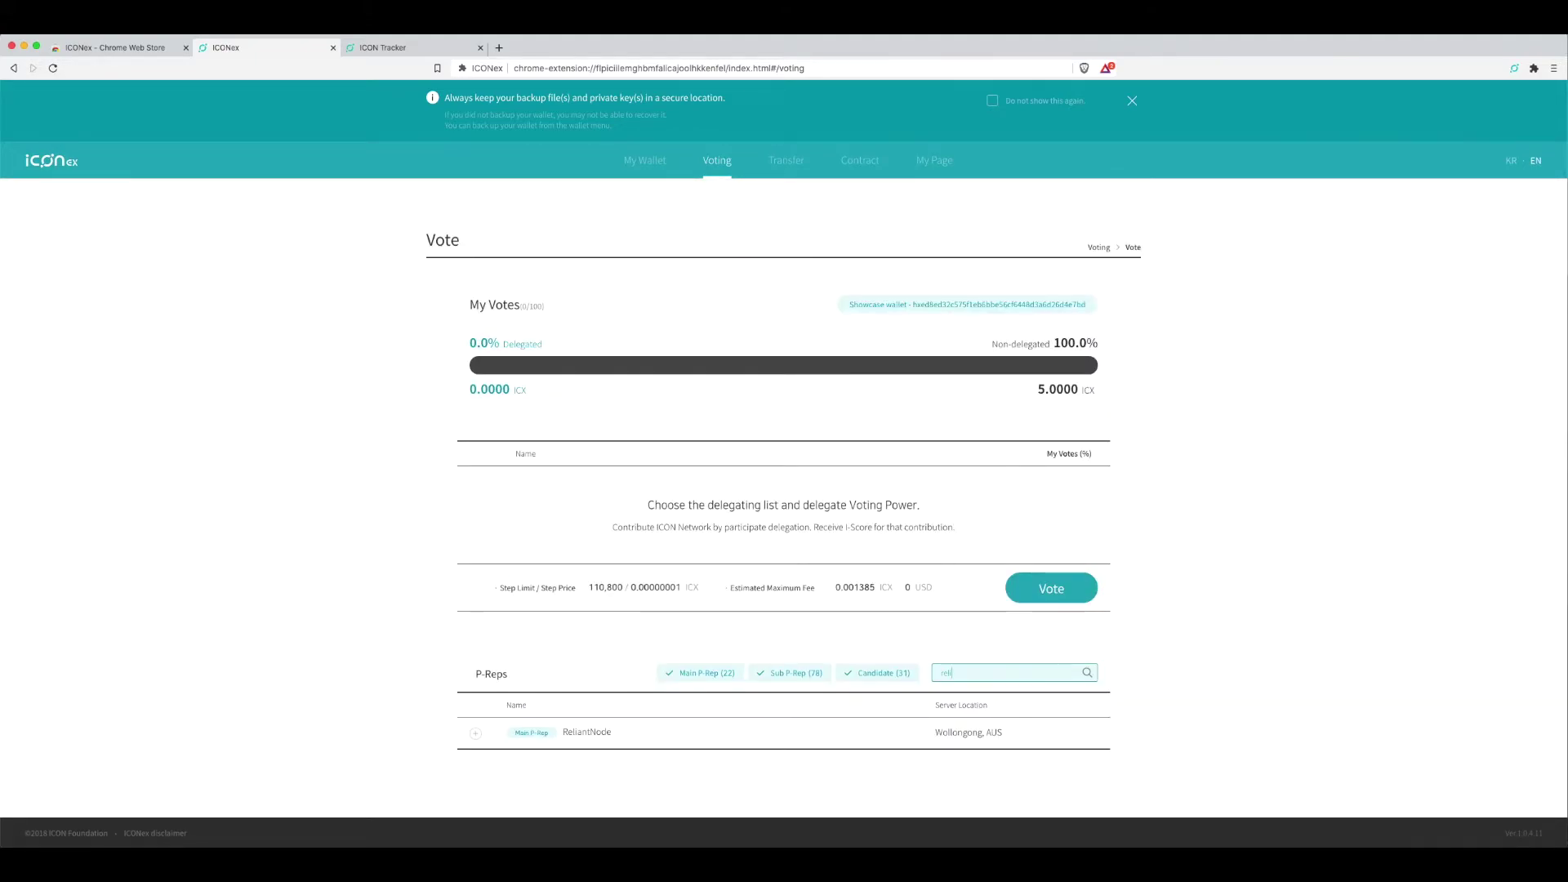
left_click(475, 732)
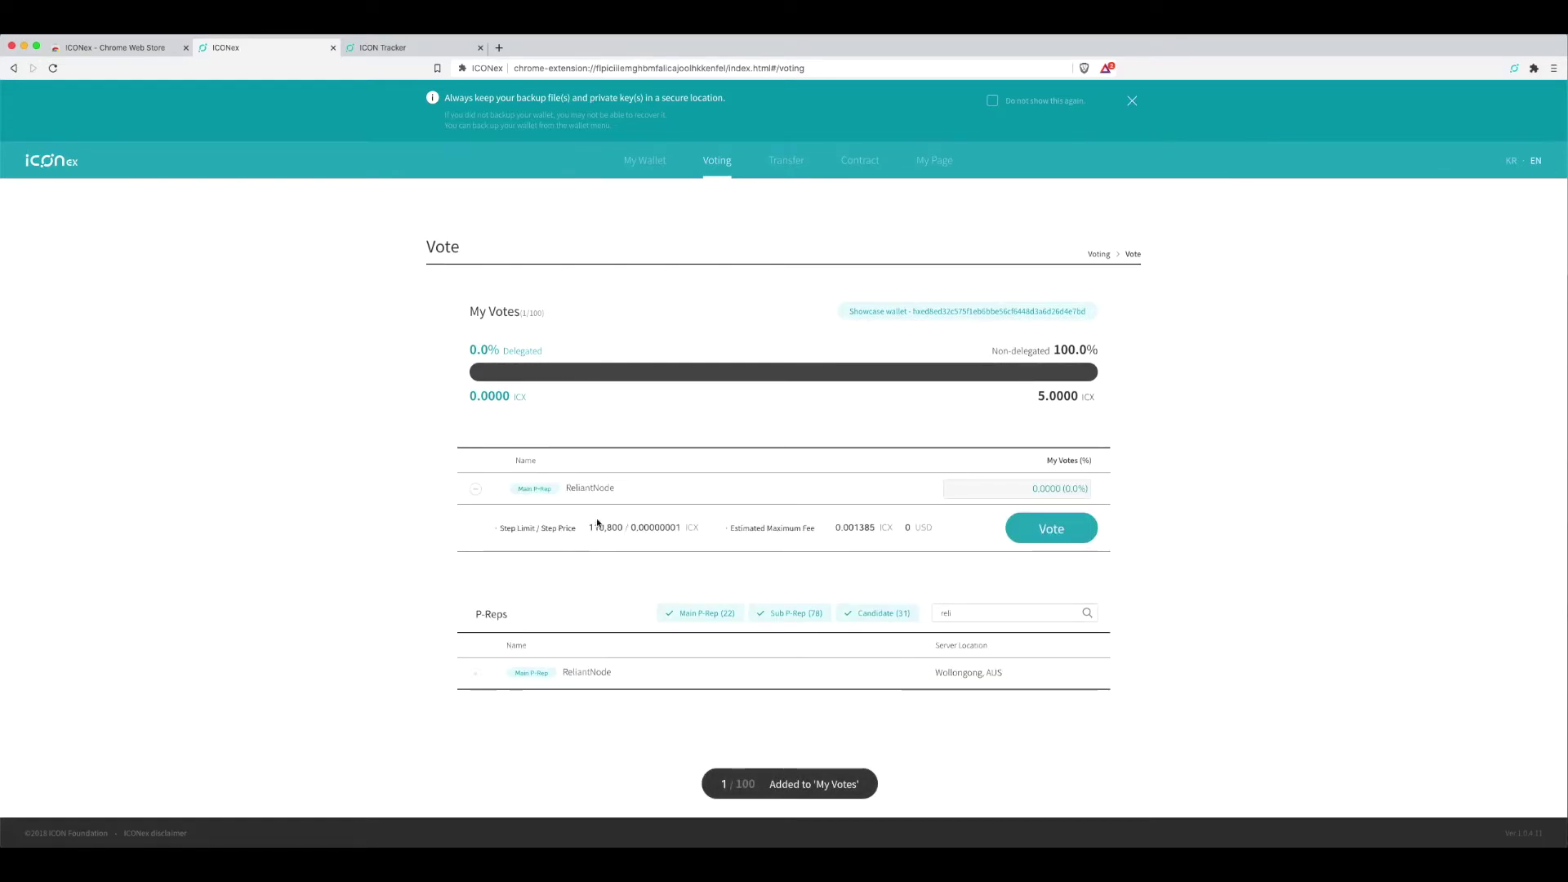
left_click(1072, 612)
key("BackSpace")
key("BackSpace")
key("BackSpace")
key("BackSpace")
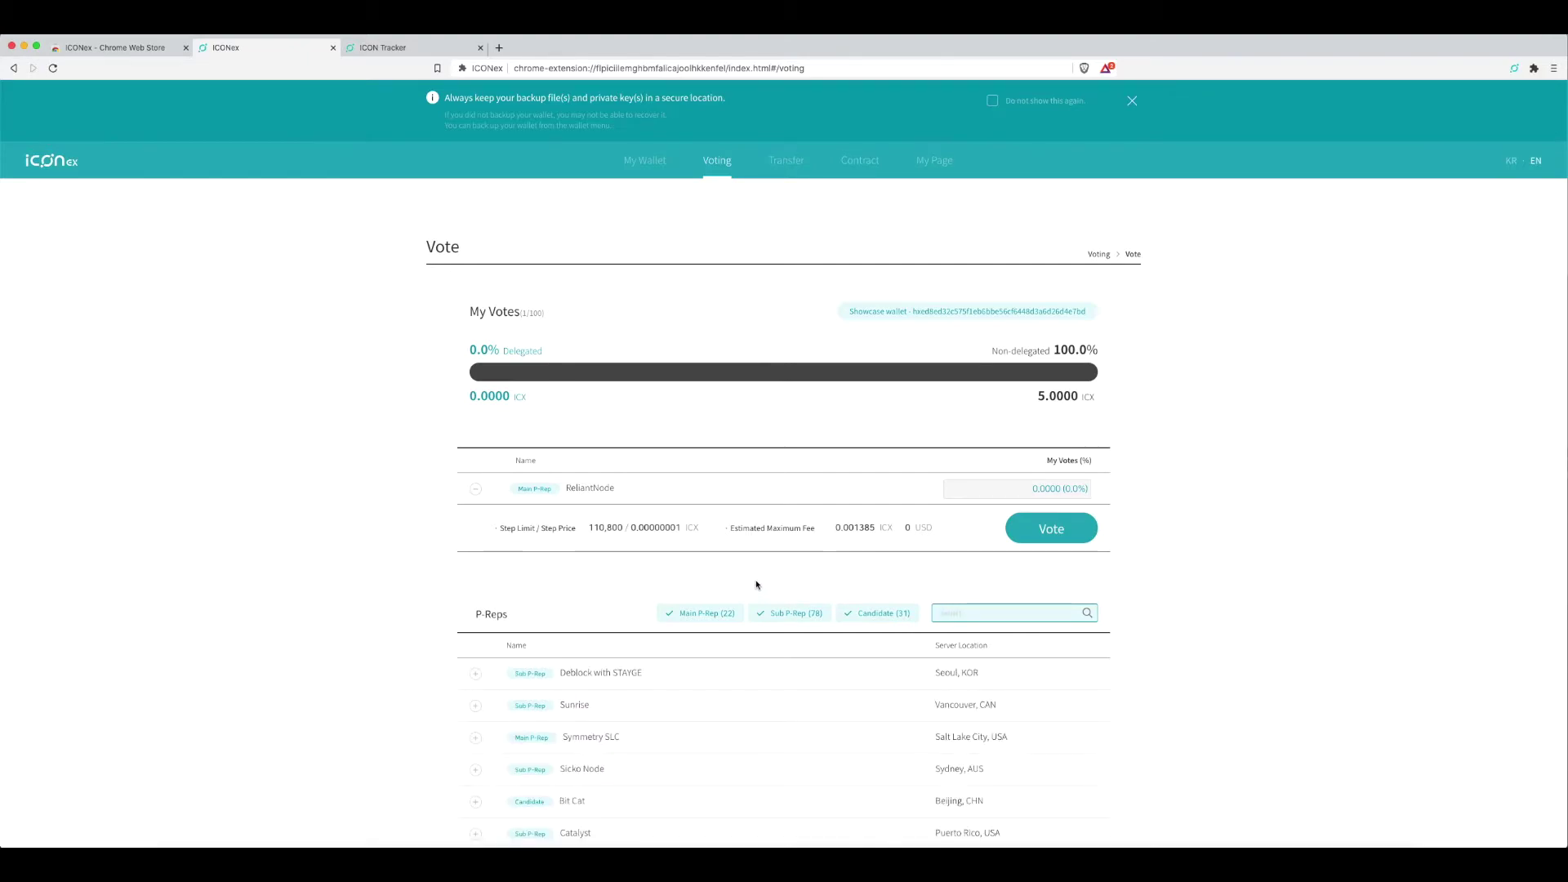
scroll(756, 585, "down", 5)
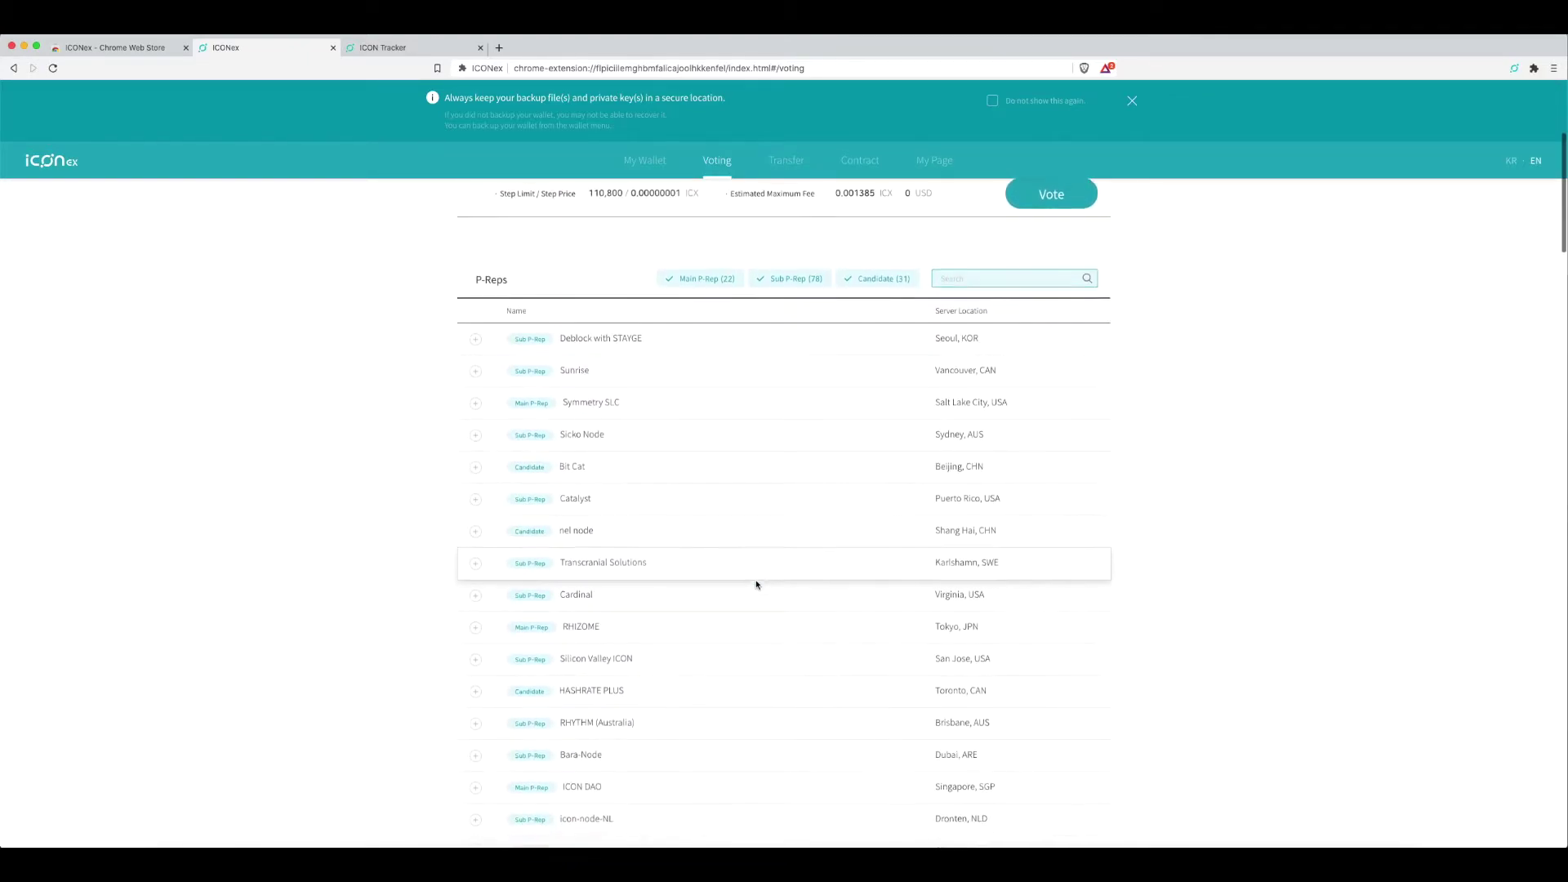
scroll(756, 584, "up", 3)
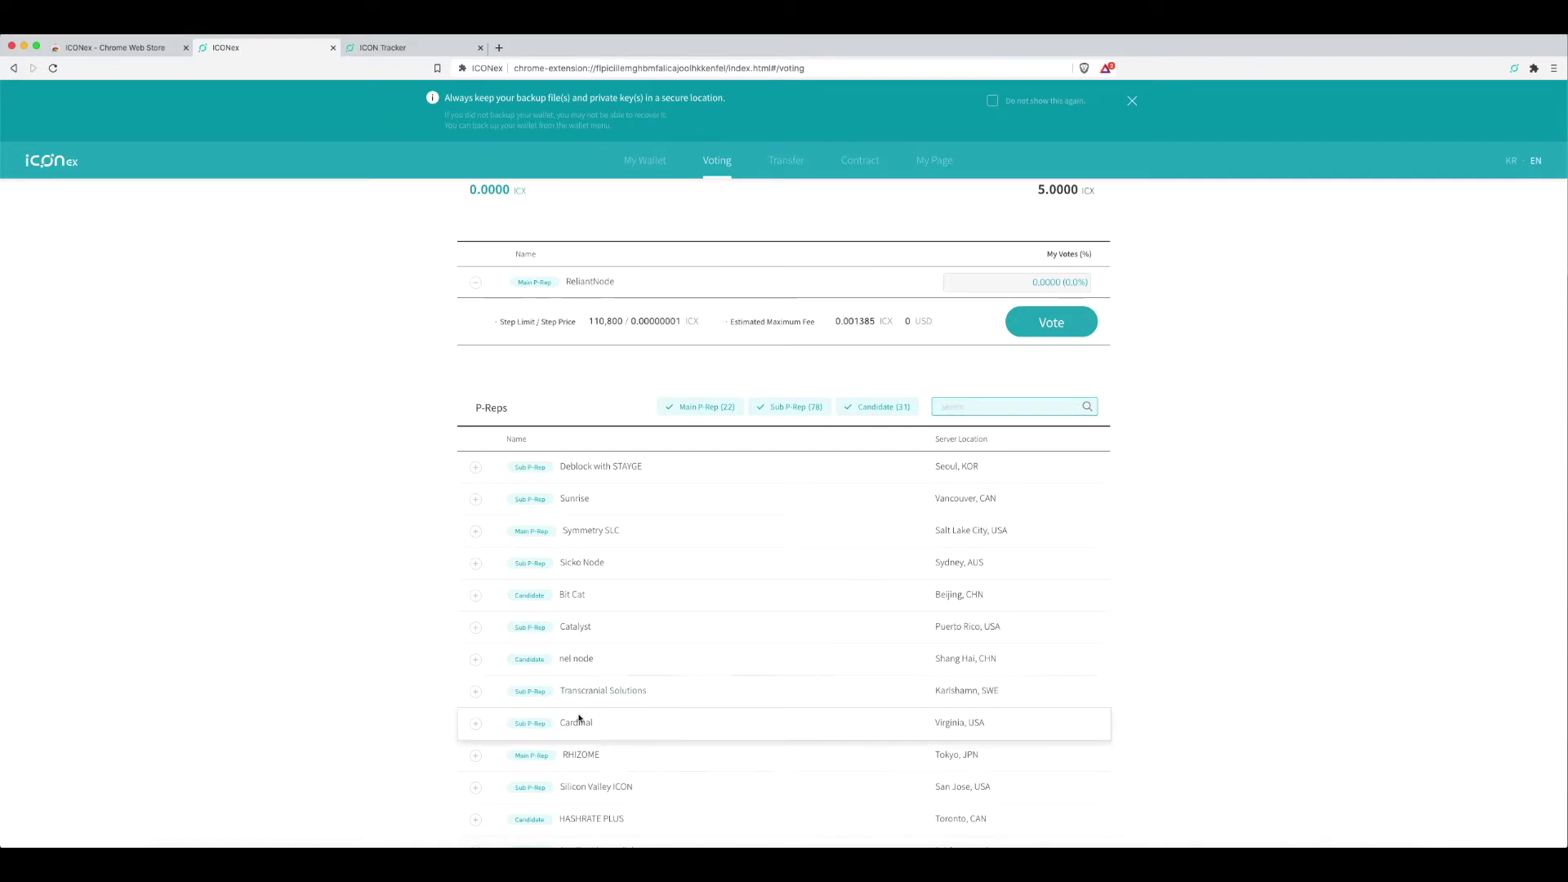
left_click(477, 756)
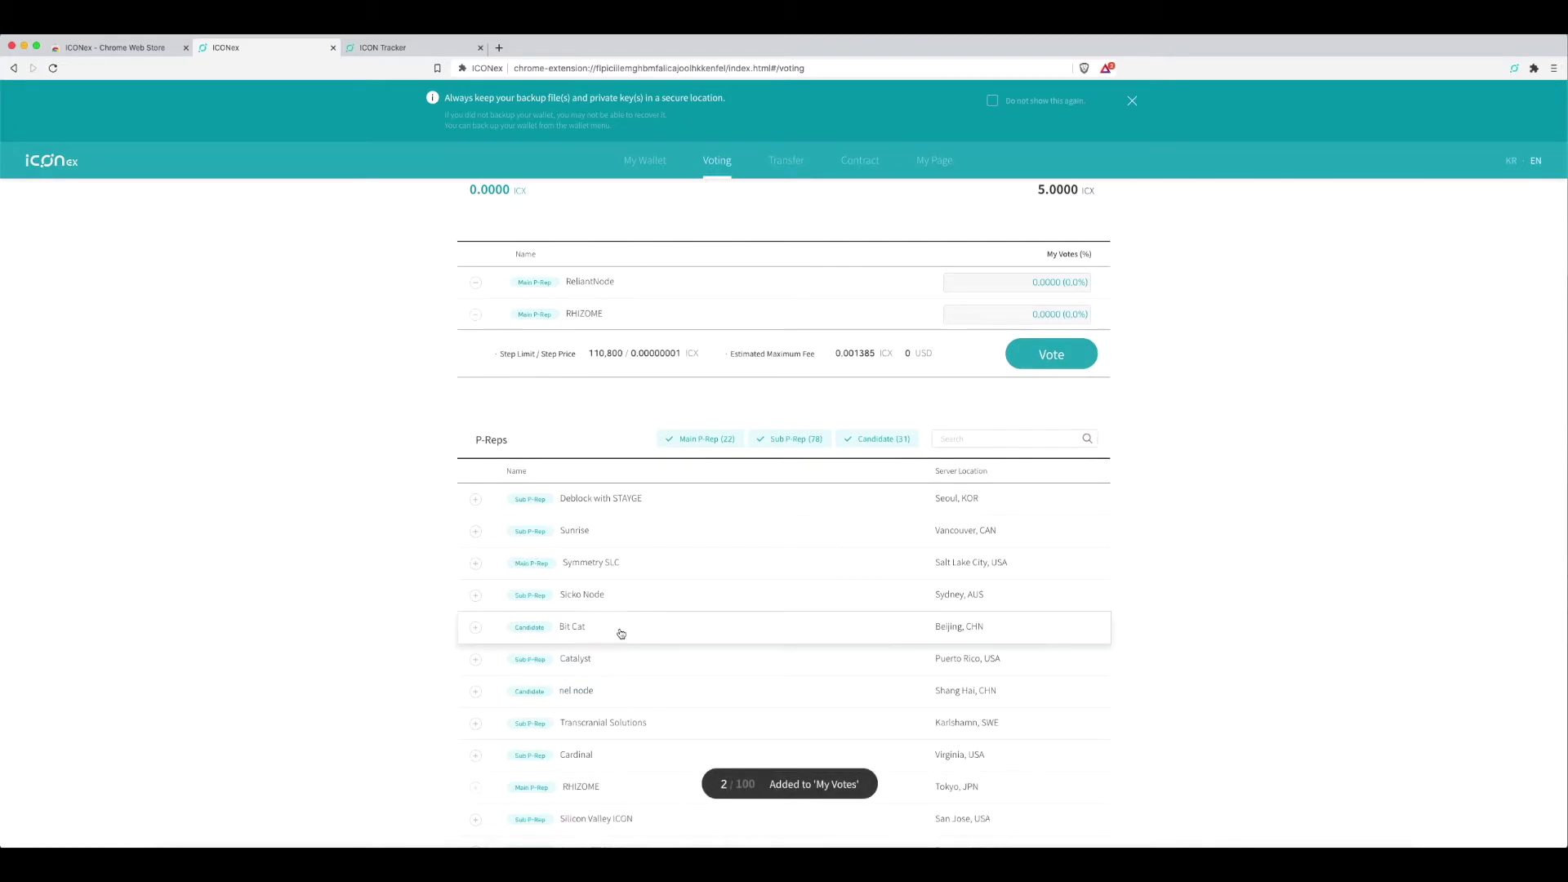
Add PARROT9, ICON Forge and ICONbet Community from the P-Rep list, making five votes
scroll(707, 537, "down", 3)
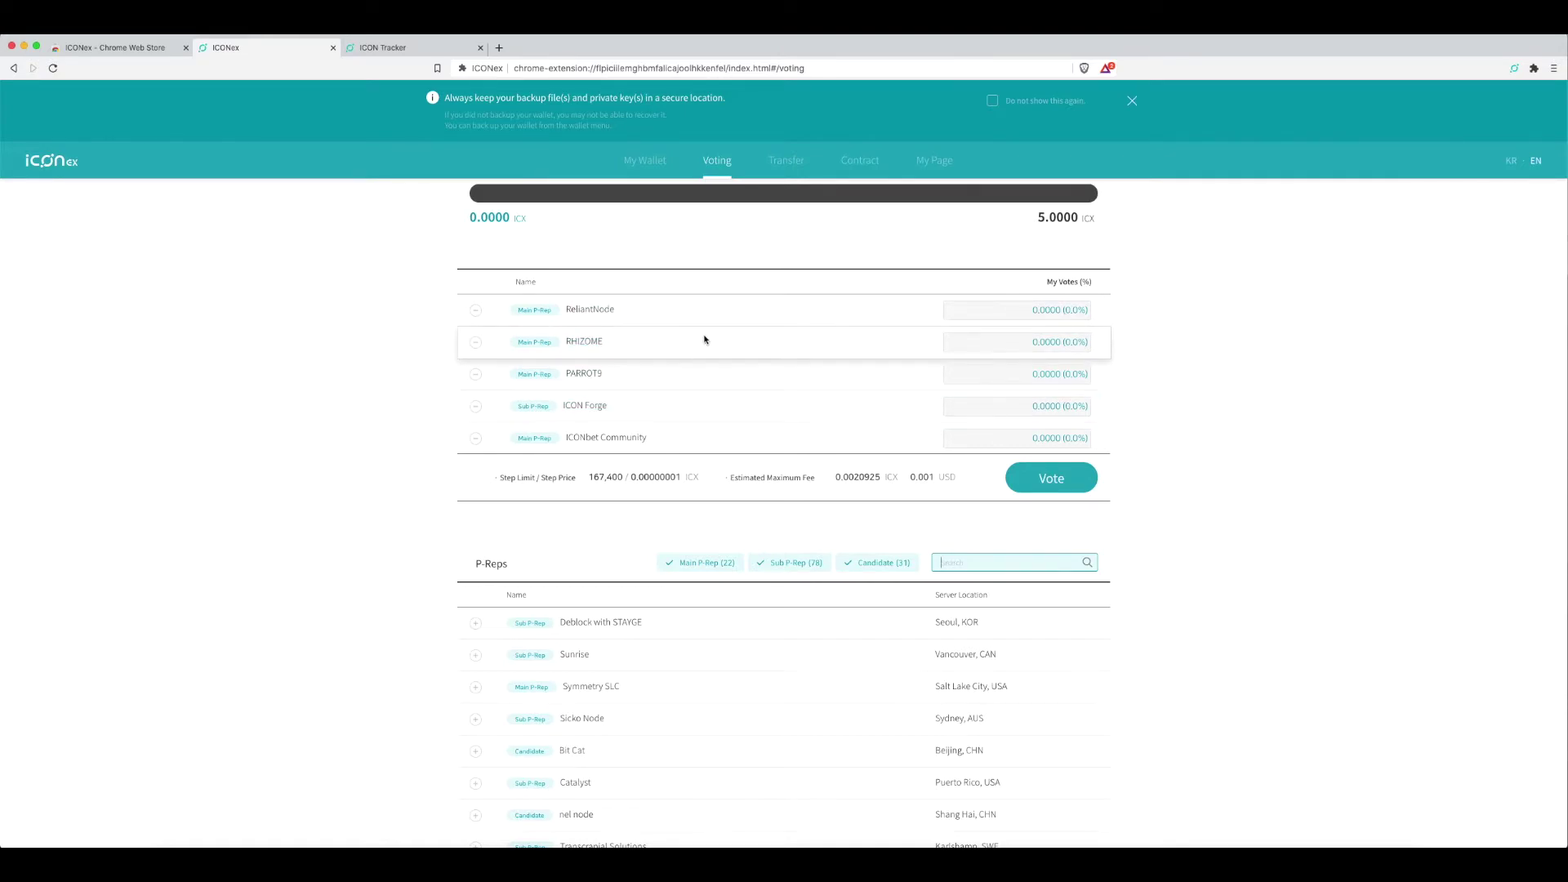
scroll(705, 339, "up", 3)
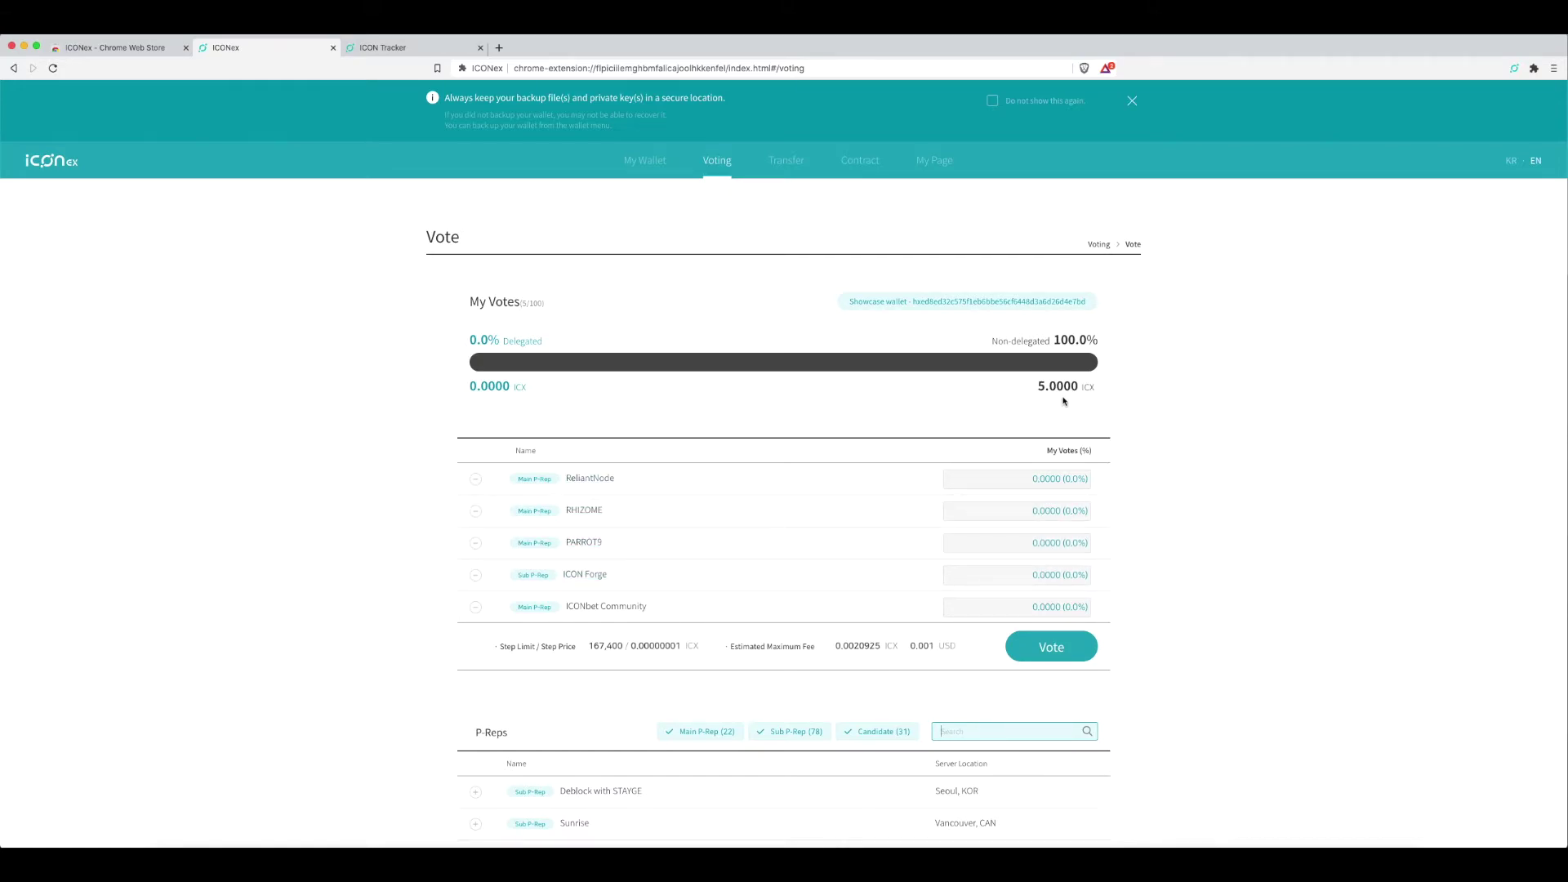
left_click(1021, 480)
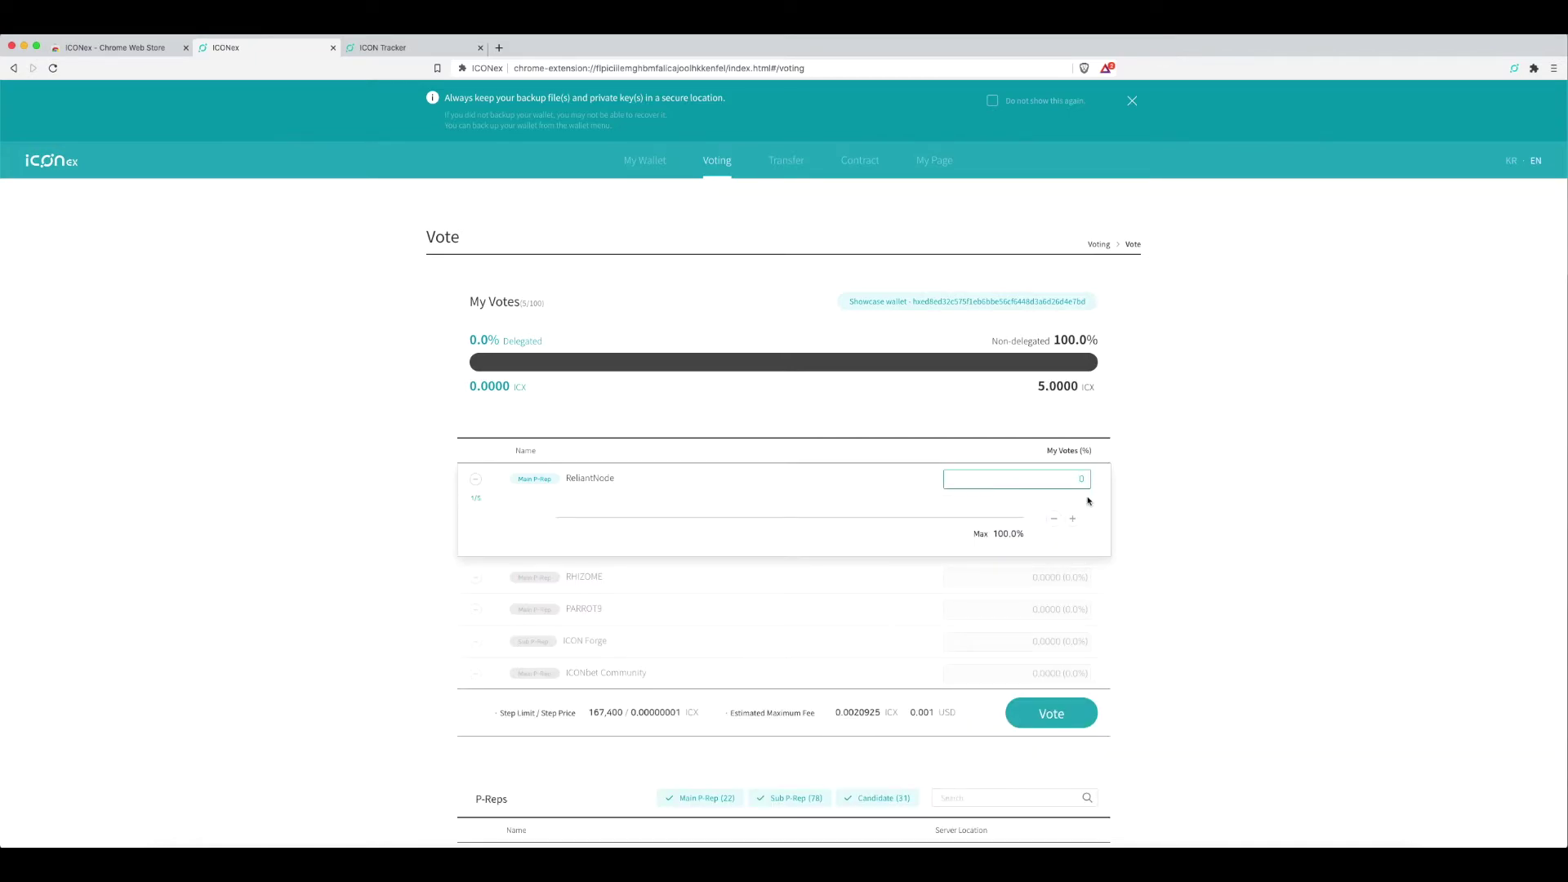
Give ReliantNode and RHIZOME 1 ICX each, dismissing the voting power limit warning
type("1")
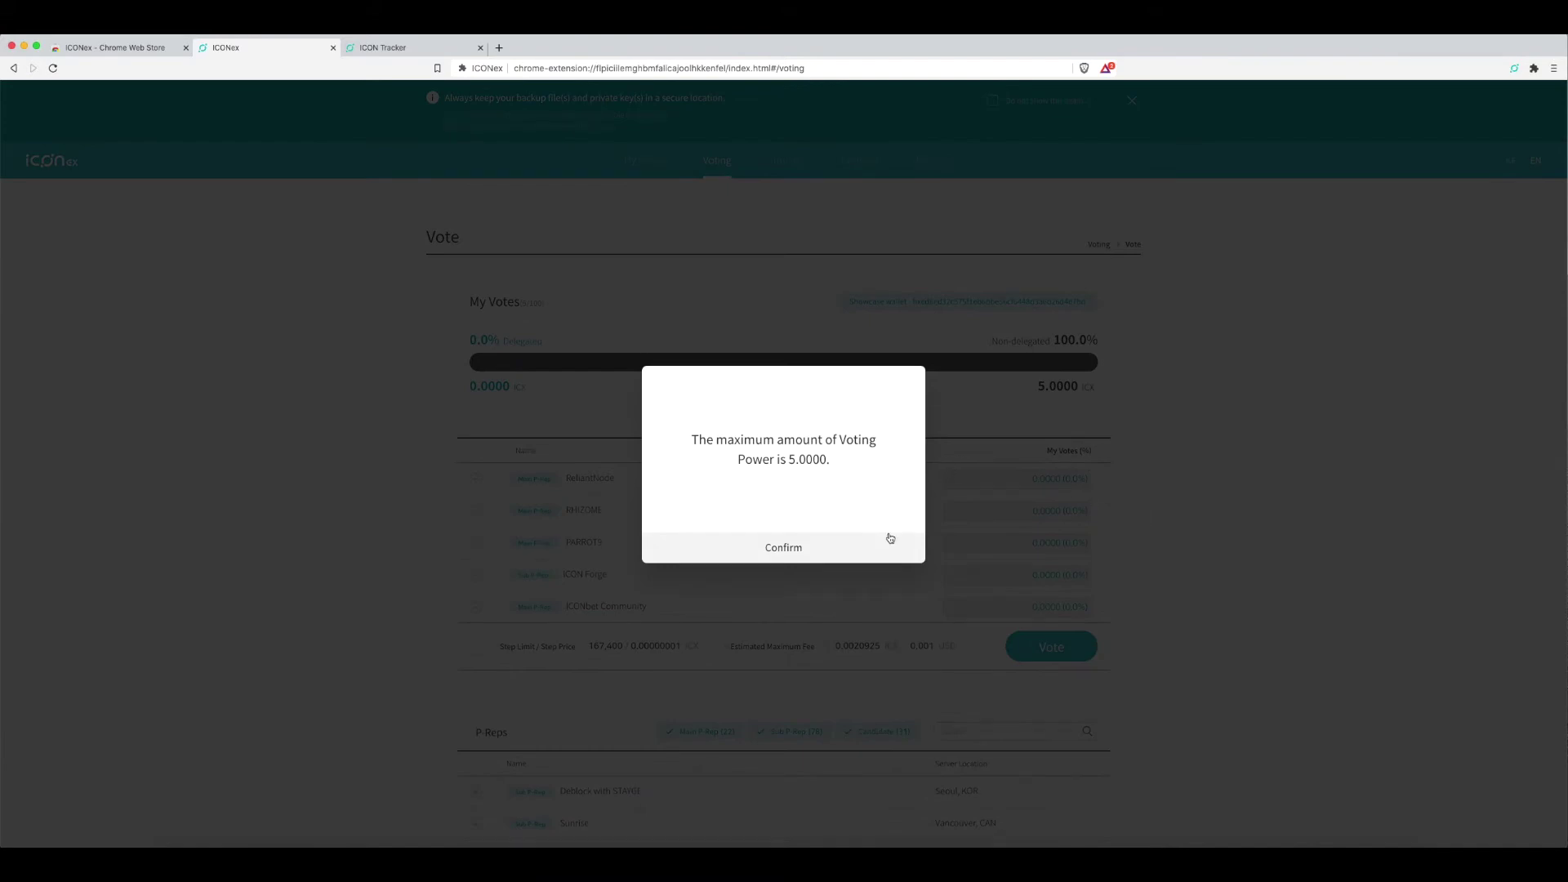
left_click(815, 550)
left_click(1051, 479)
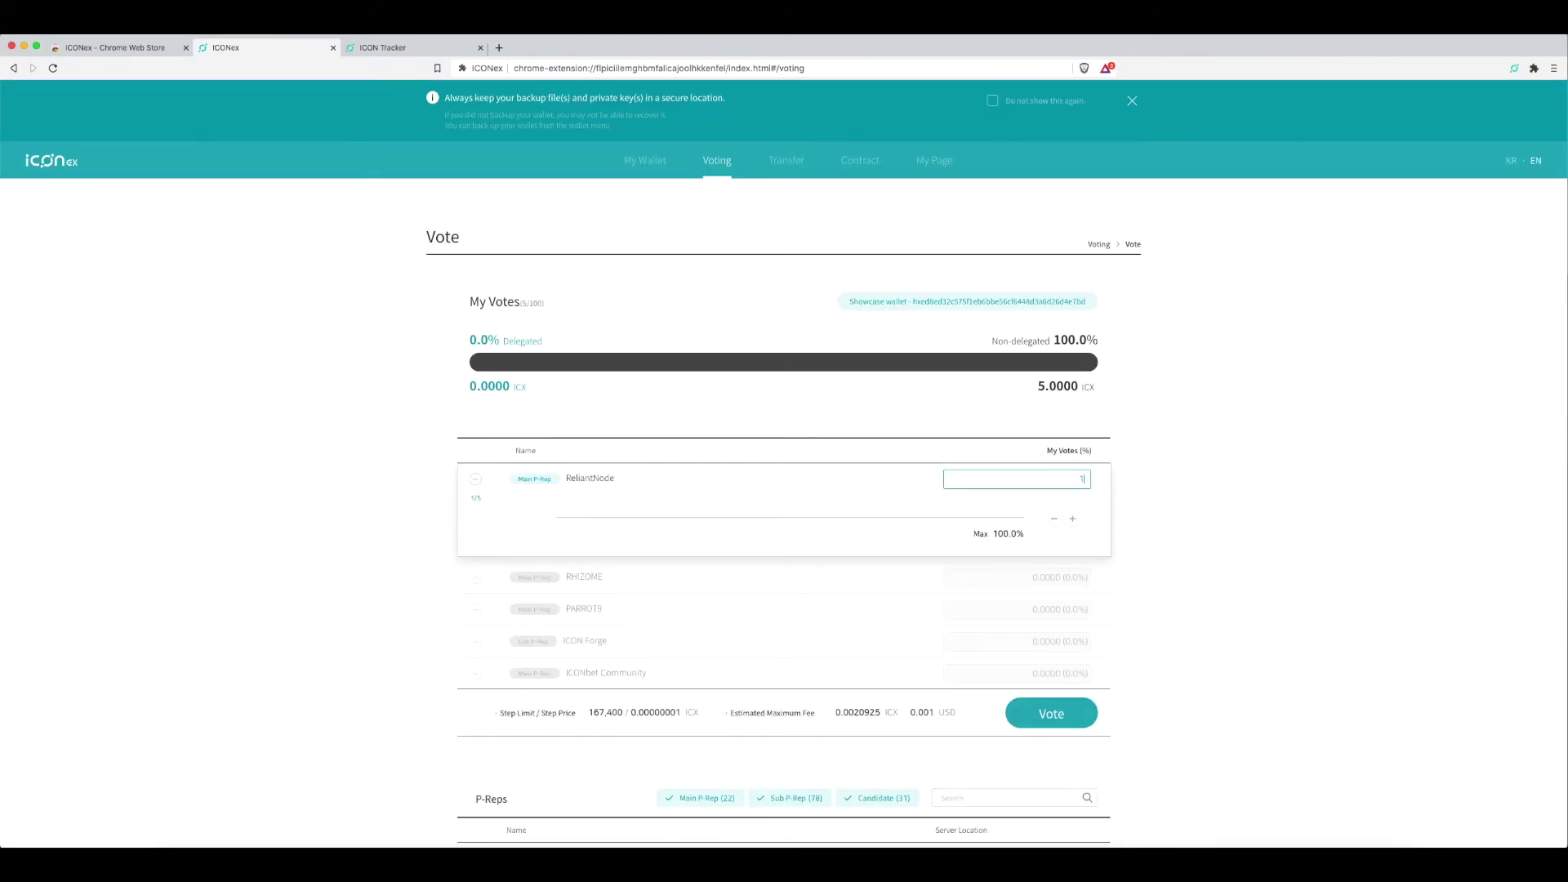
left_click(1166, 489)
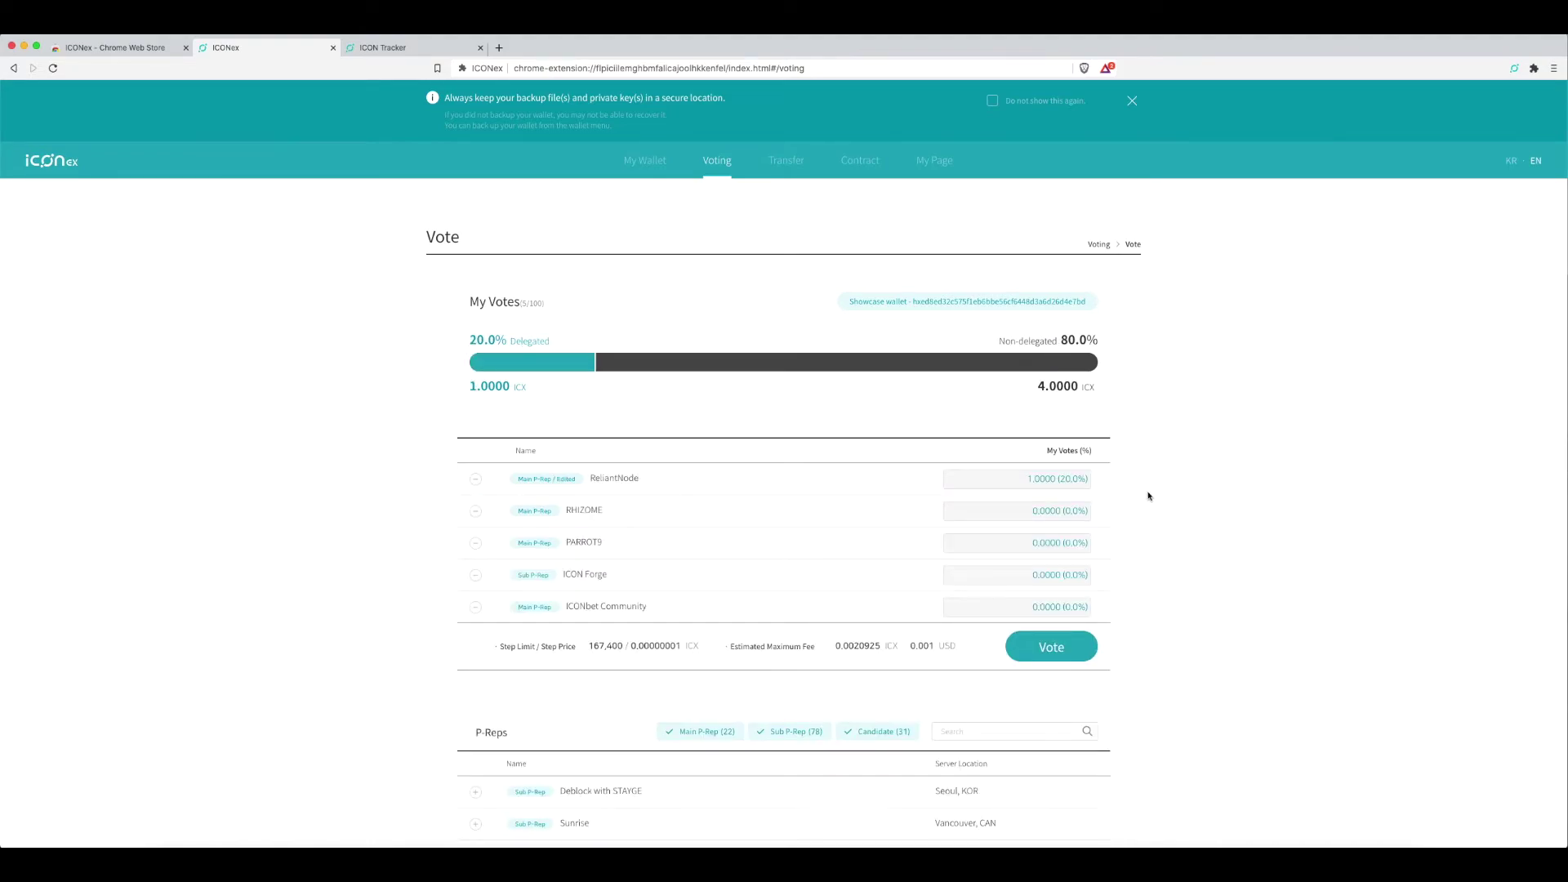
left_click(1068, 511)
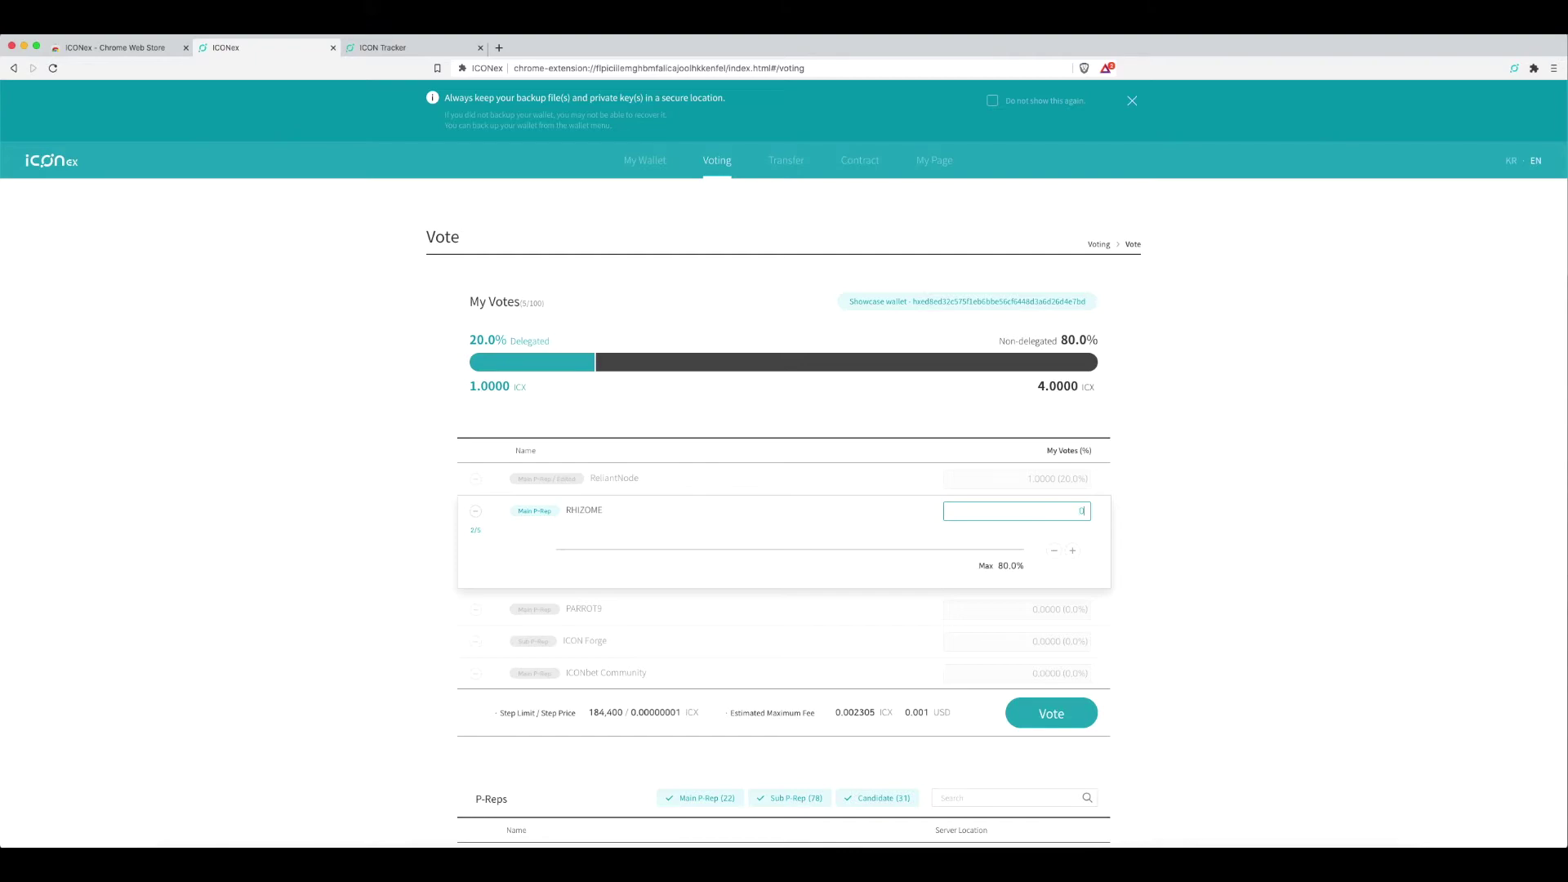
type("1")
left_click(1123, 564)
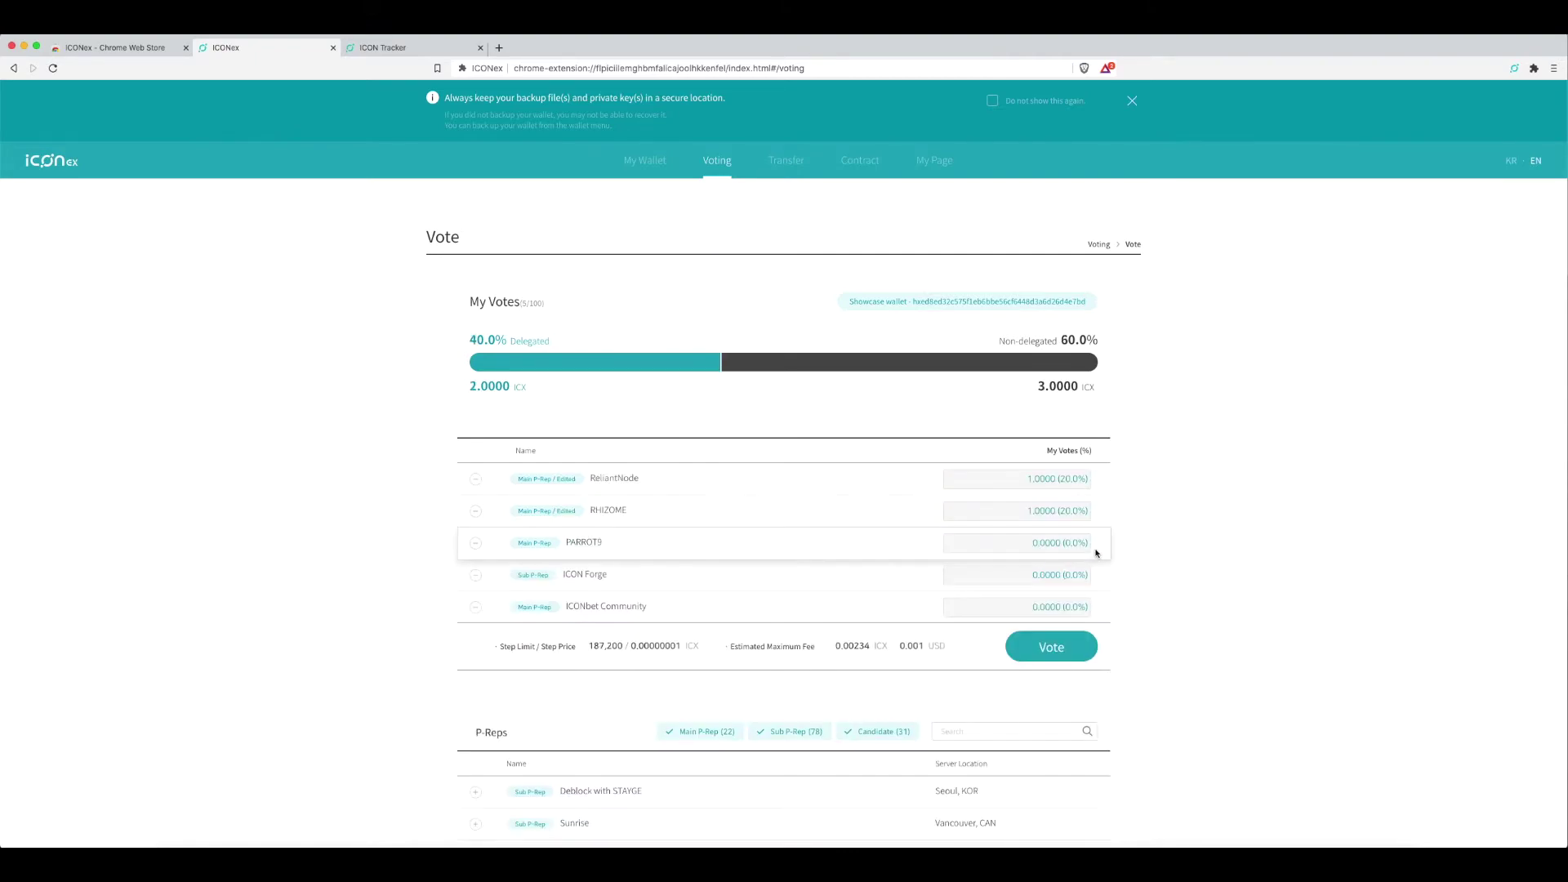
Give PARROT9, ICON Forge and ICONbet Community 1 ICX each, reaching 100% delegated
left_click(1083, 544)
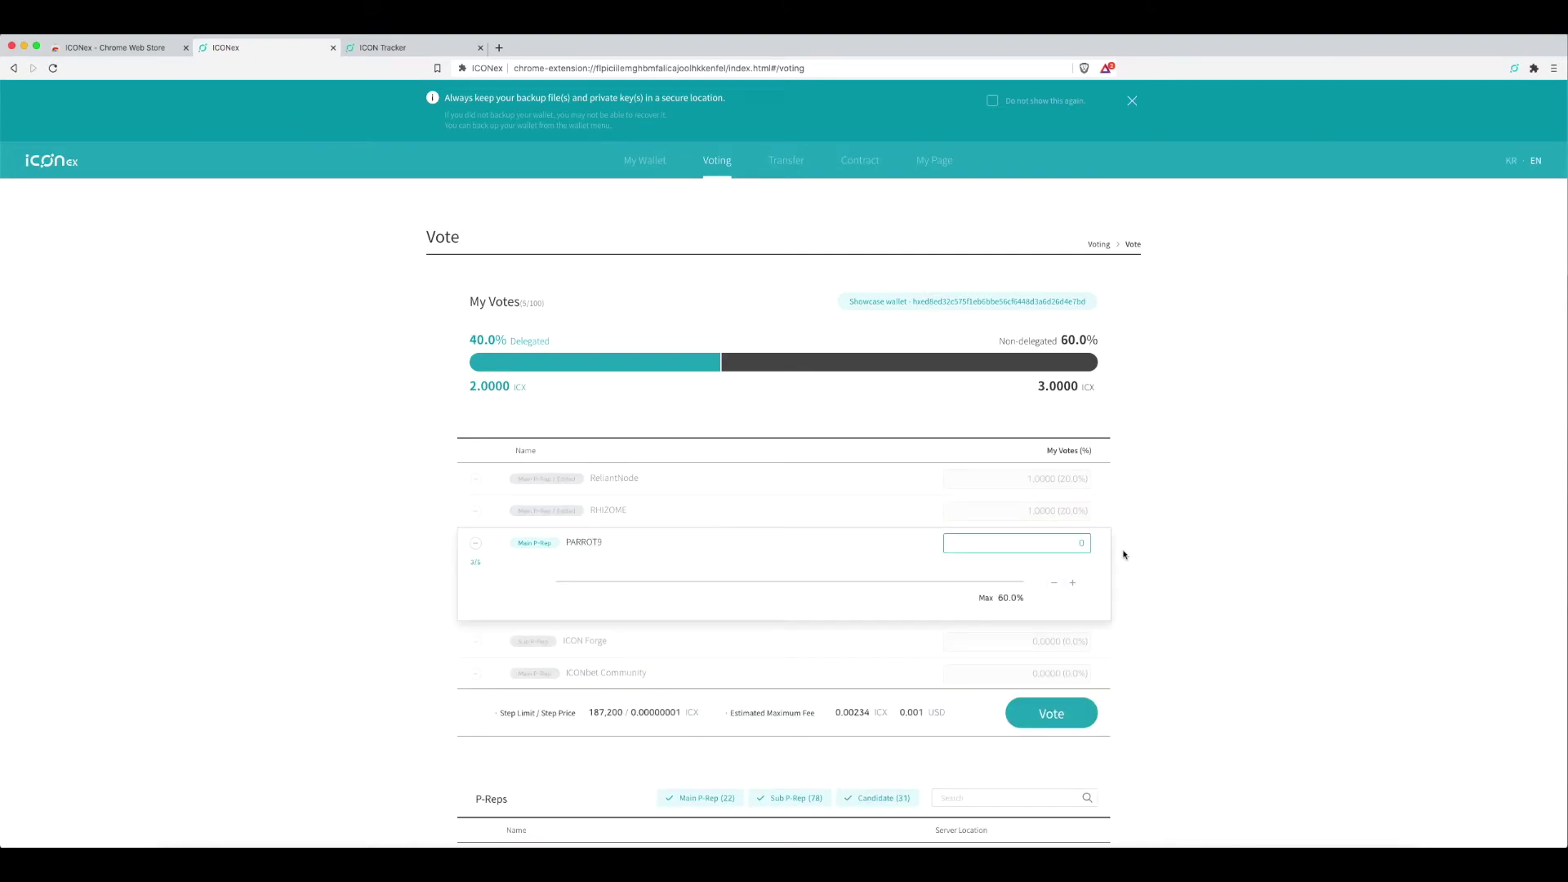
type("1.0000 (20.0%")
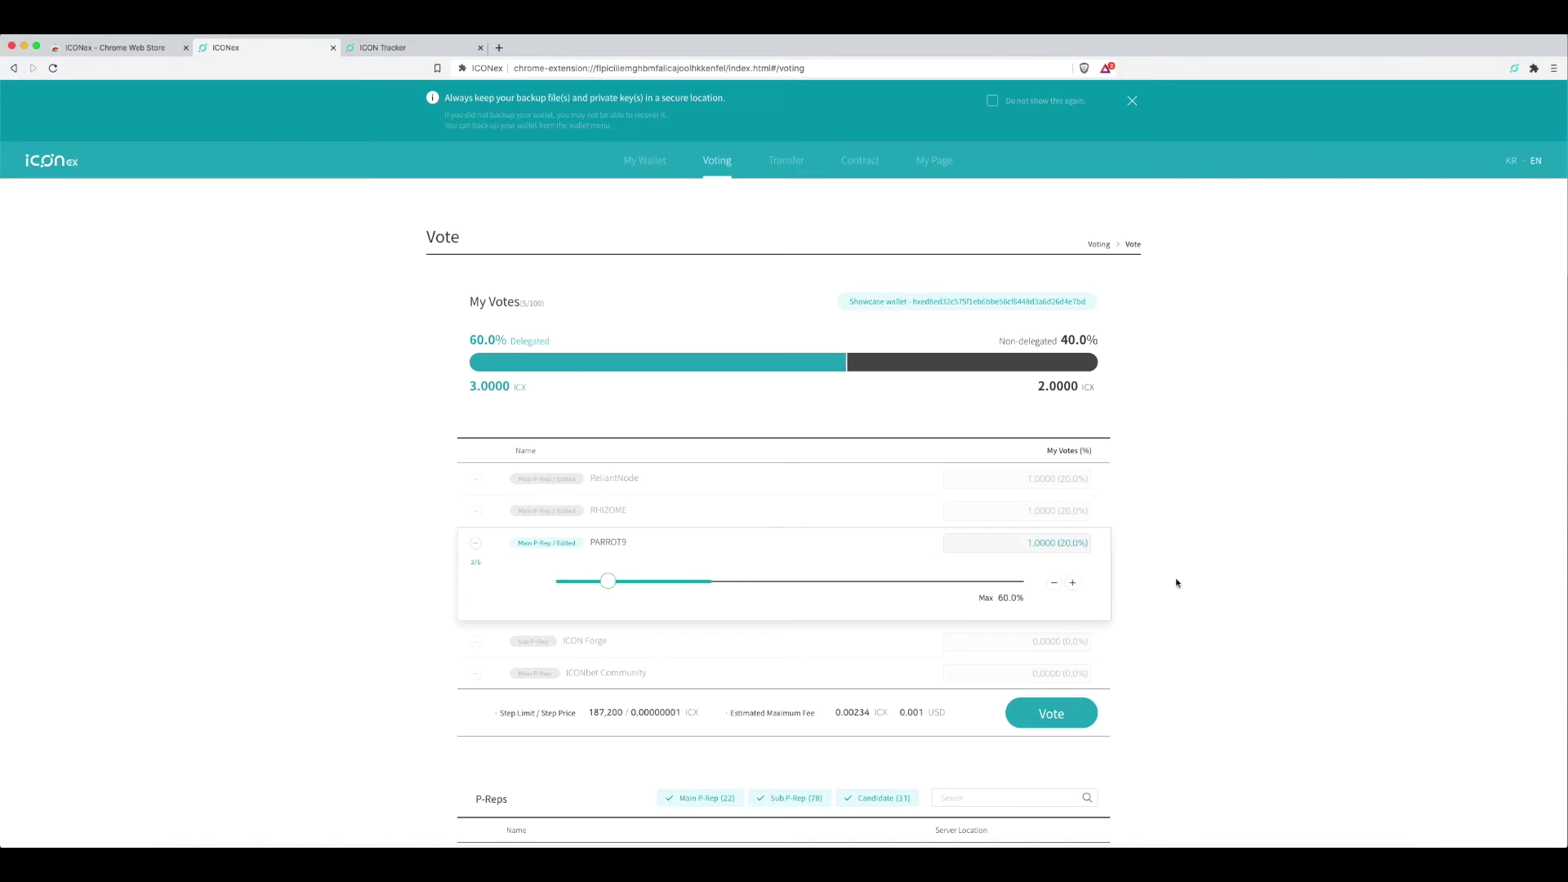
left_click(1176, 585)
left_click(1089, 576)
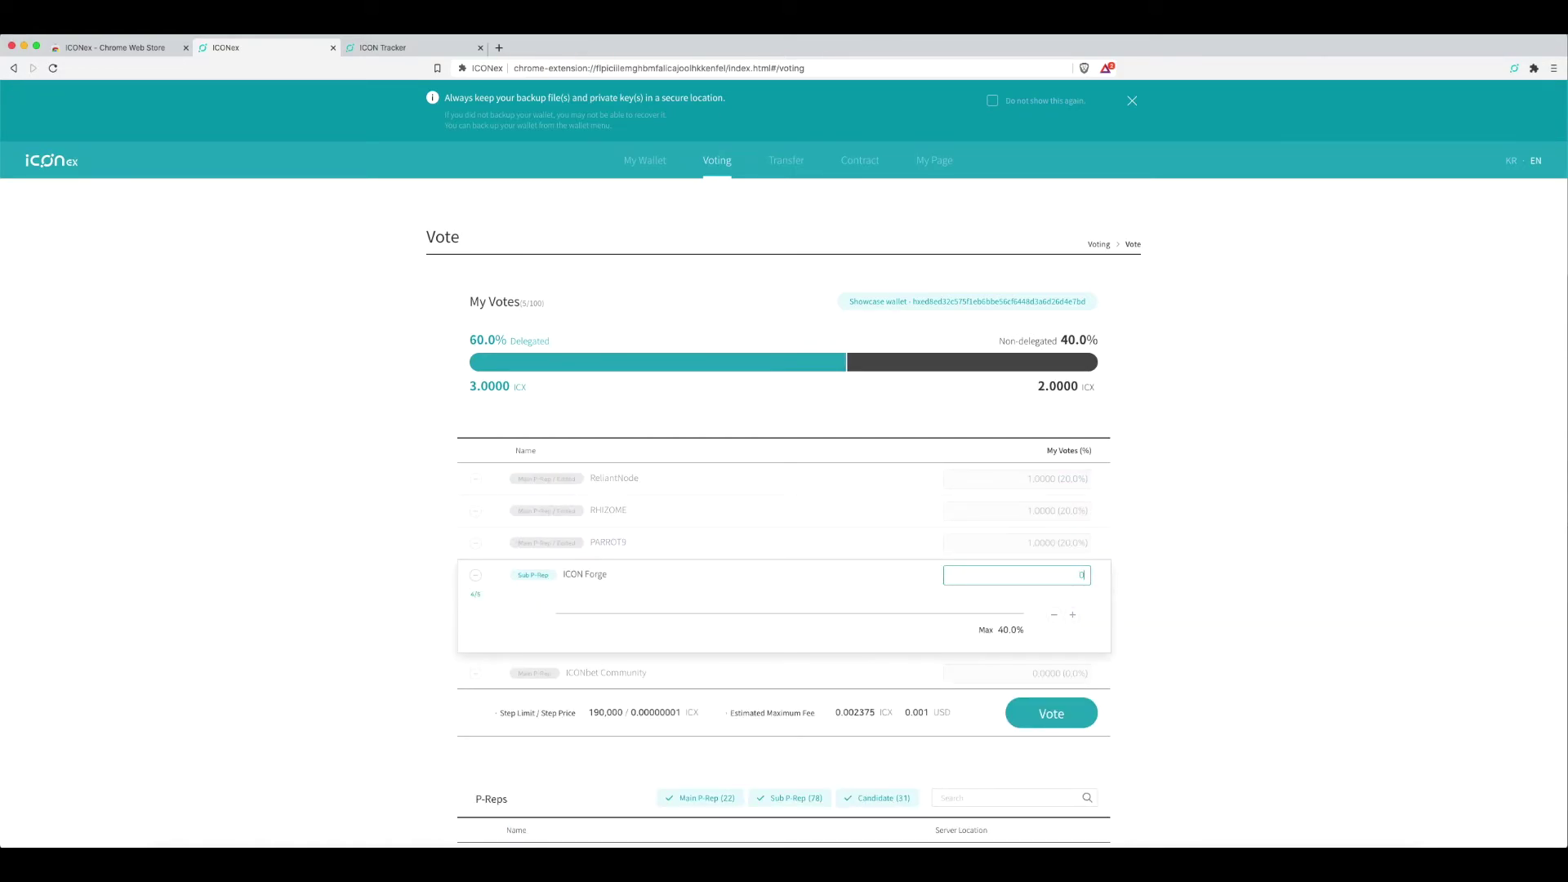
left_click(1148, 595)
left_click(1087, 609)
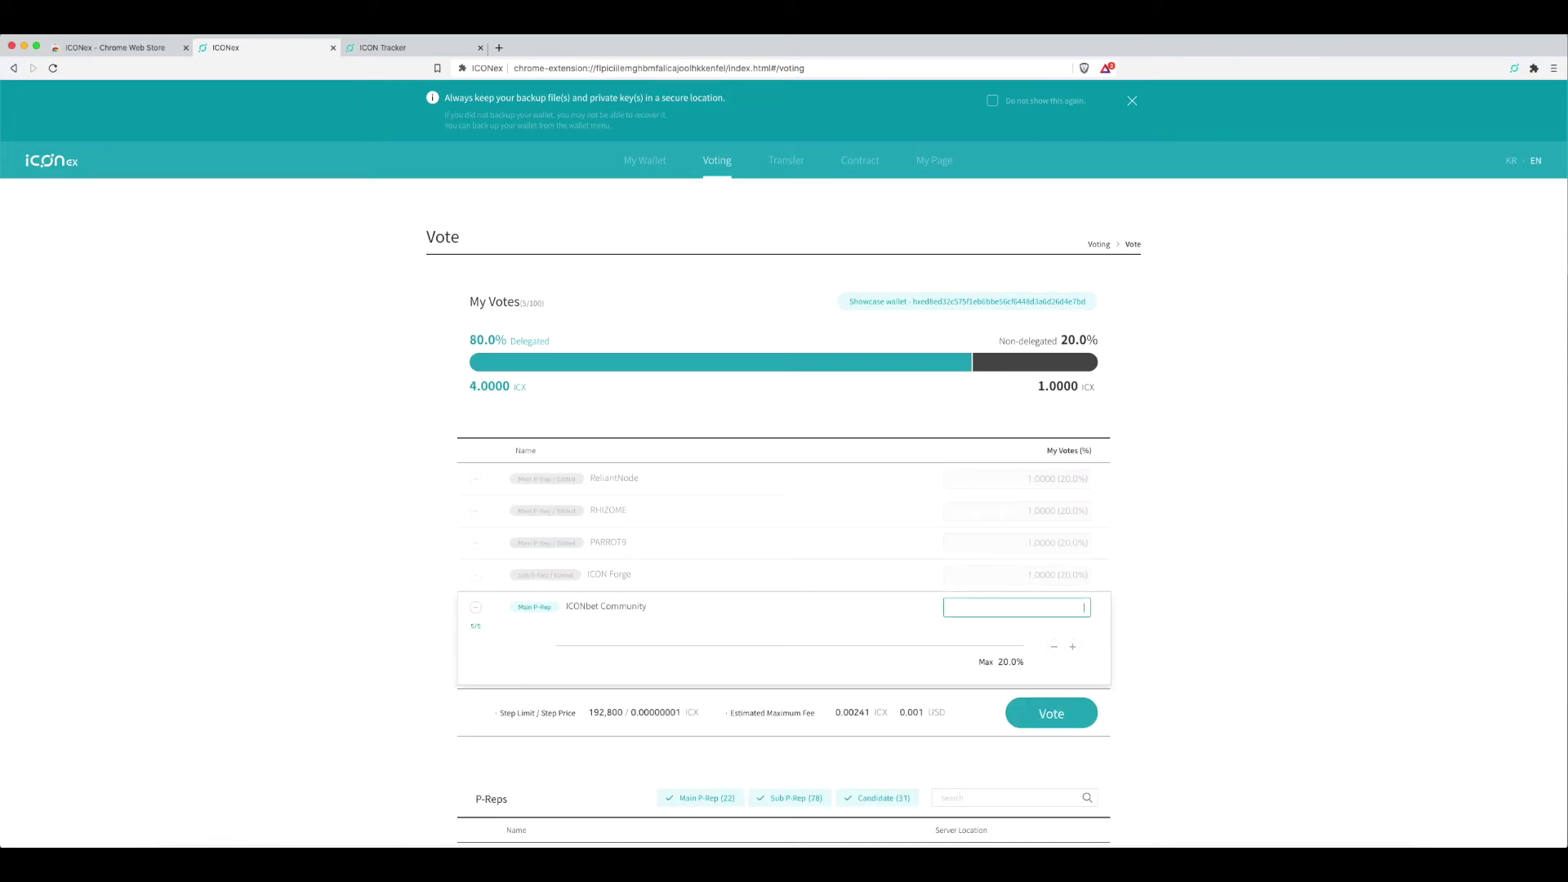
left_click(1157, 618)
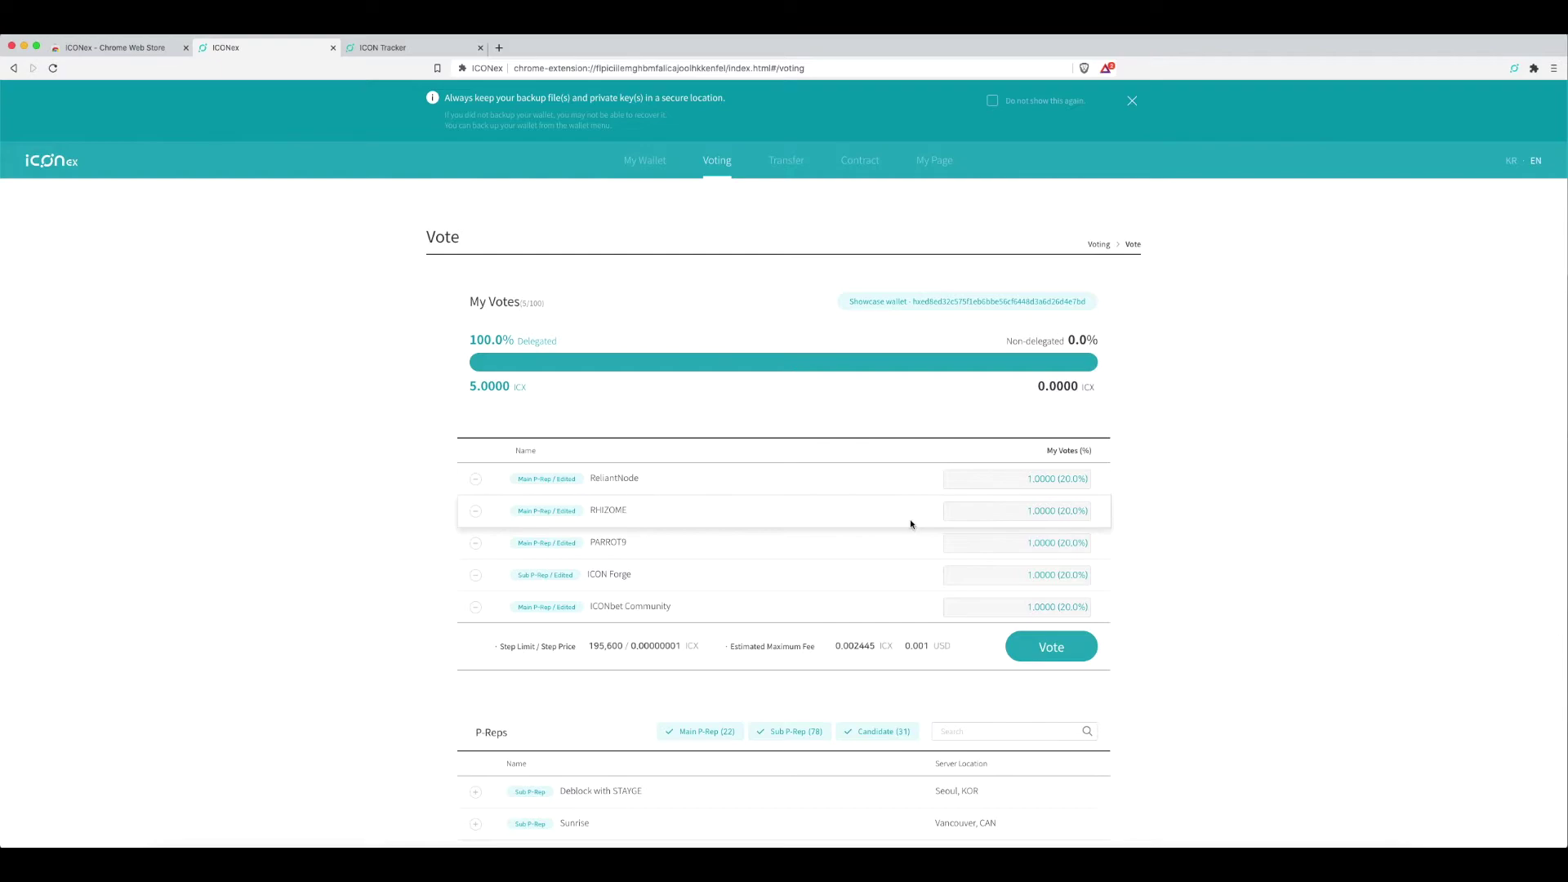
Submit the five 1 ICX votes, confirm the recheck, and close the completion notice
left_click(1056, 655)
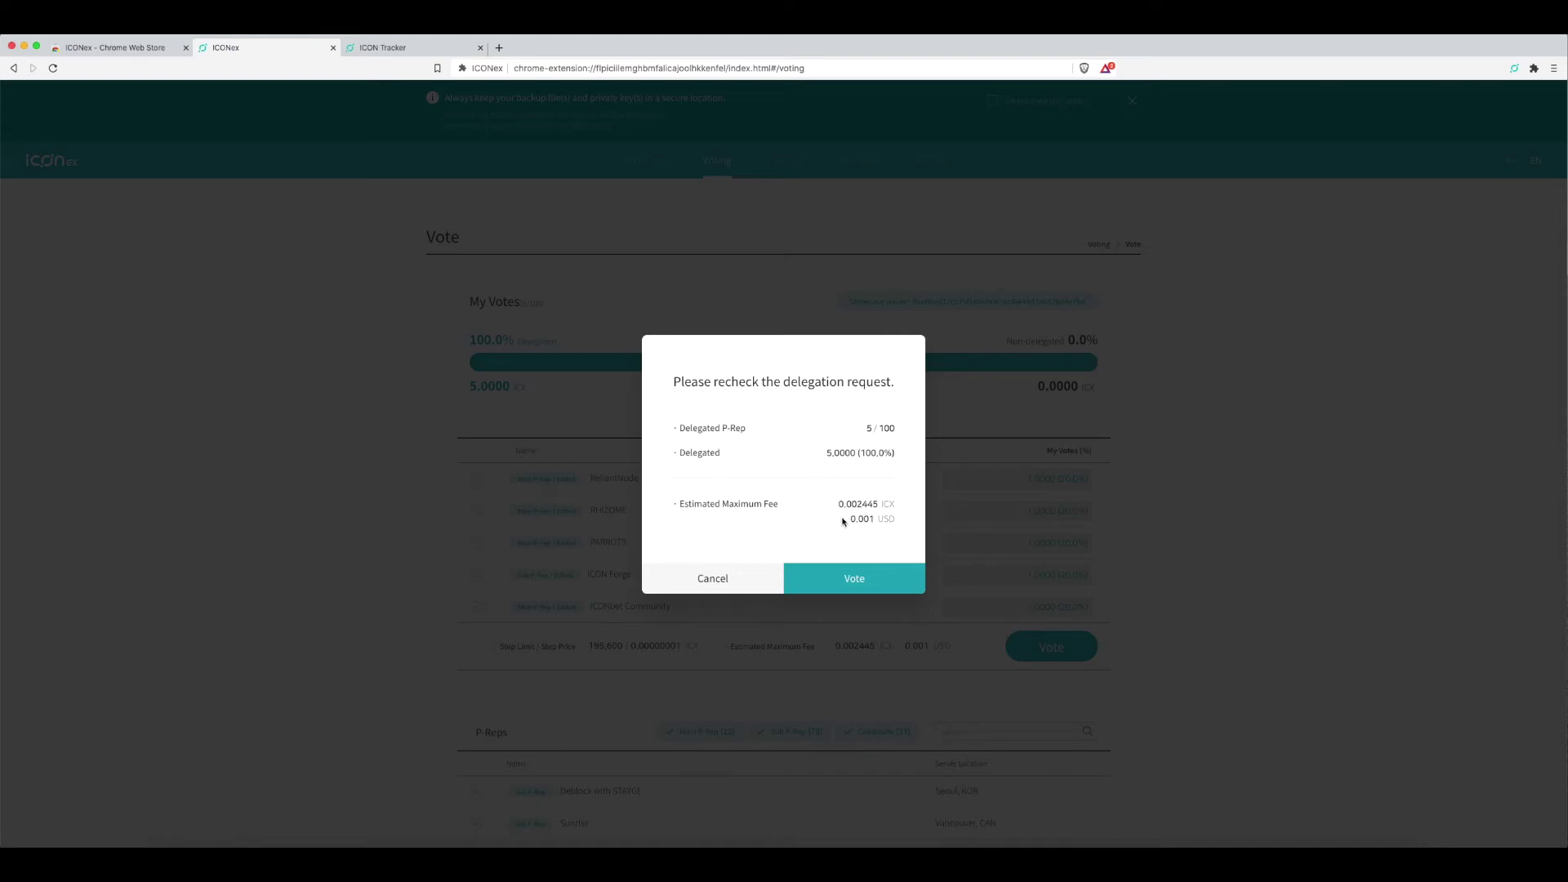
left_click(846, 591)
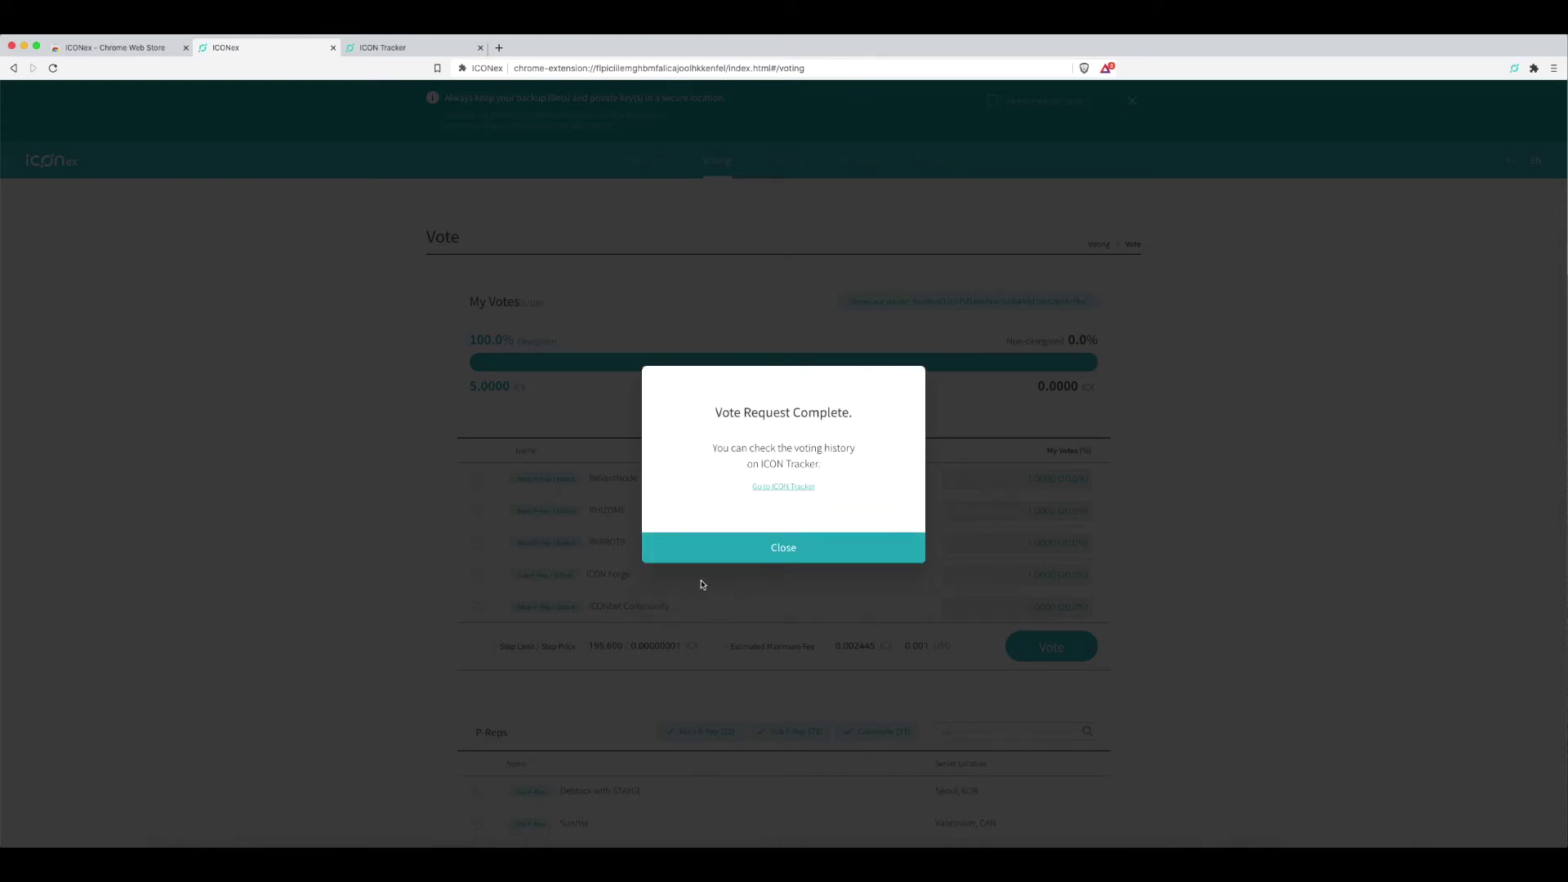
left_click(781, 547)
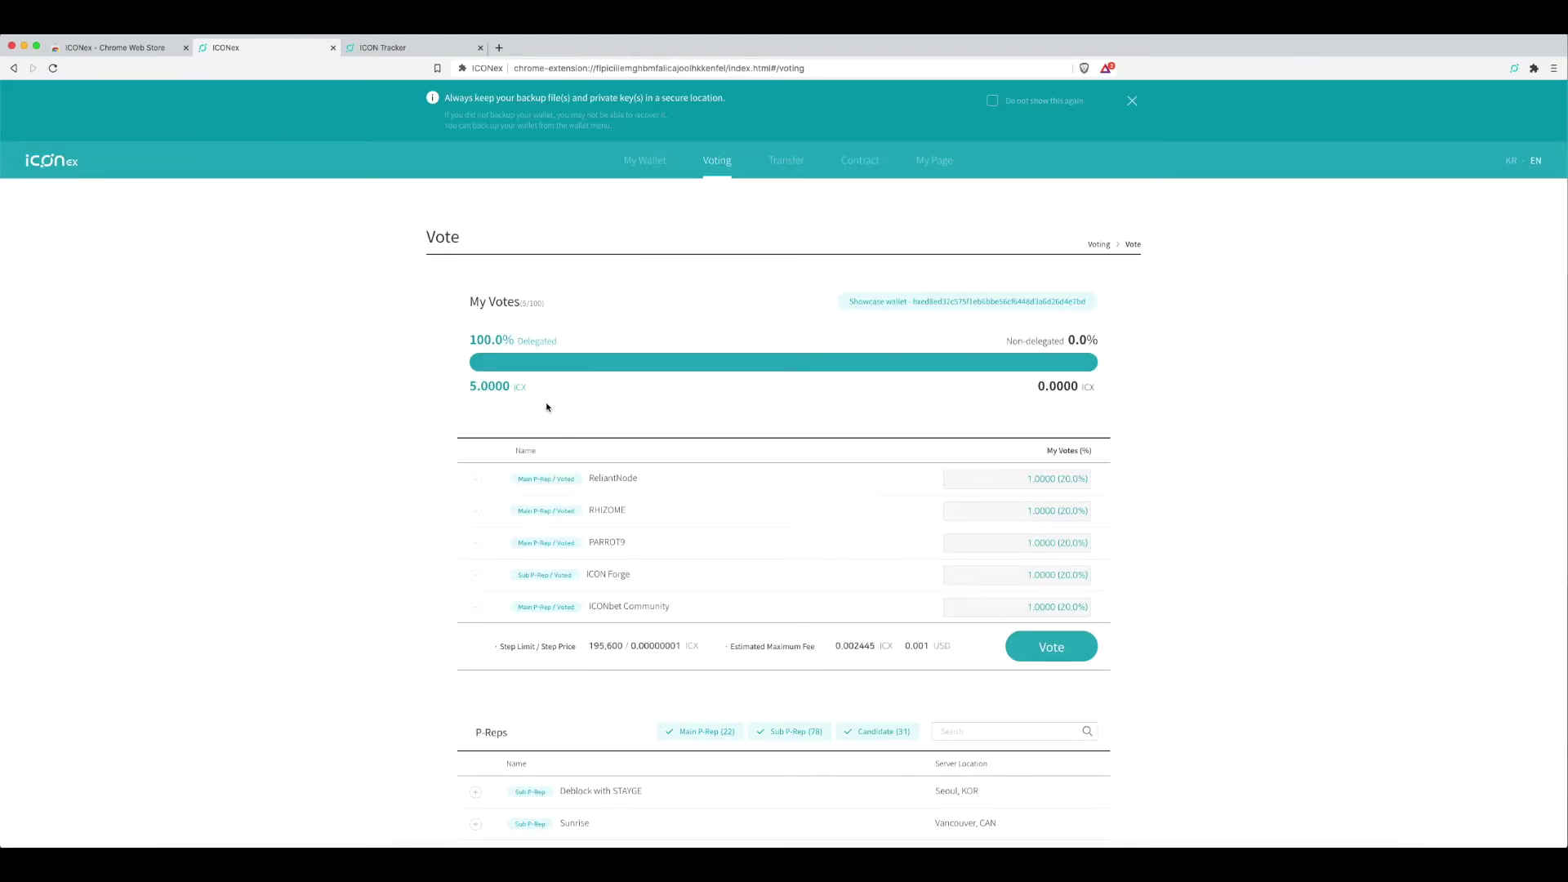
scroll(547, 407, "down", 5)
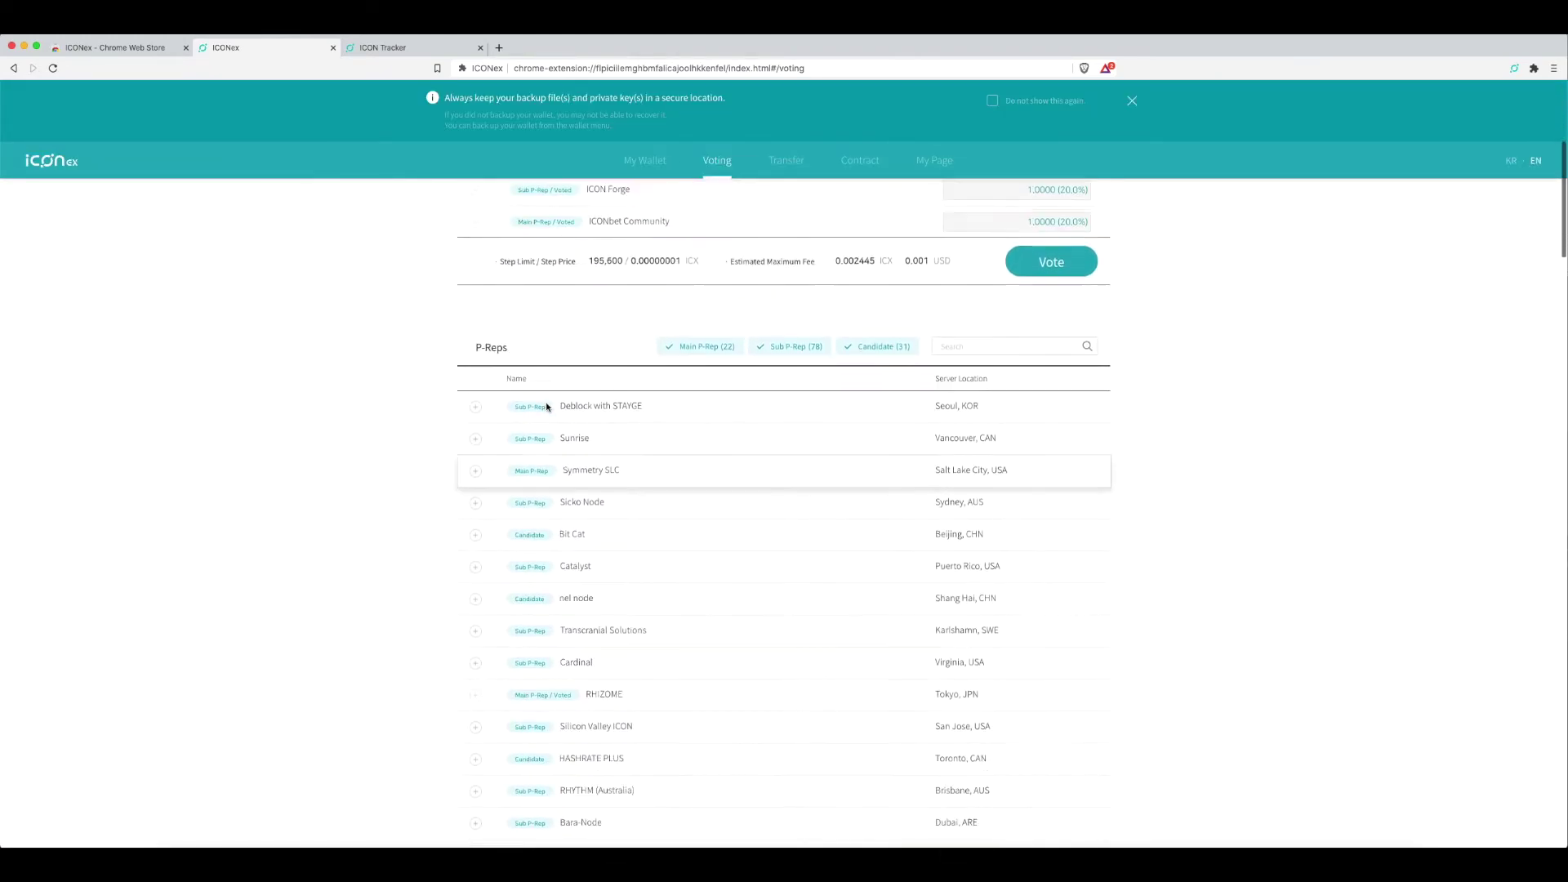
scroll(546, 407, "up", 4)
scroll(547, 409, "up", 1)
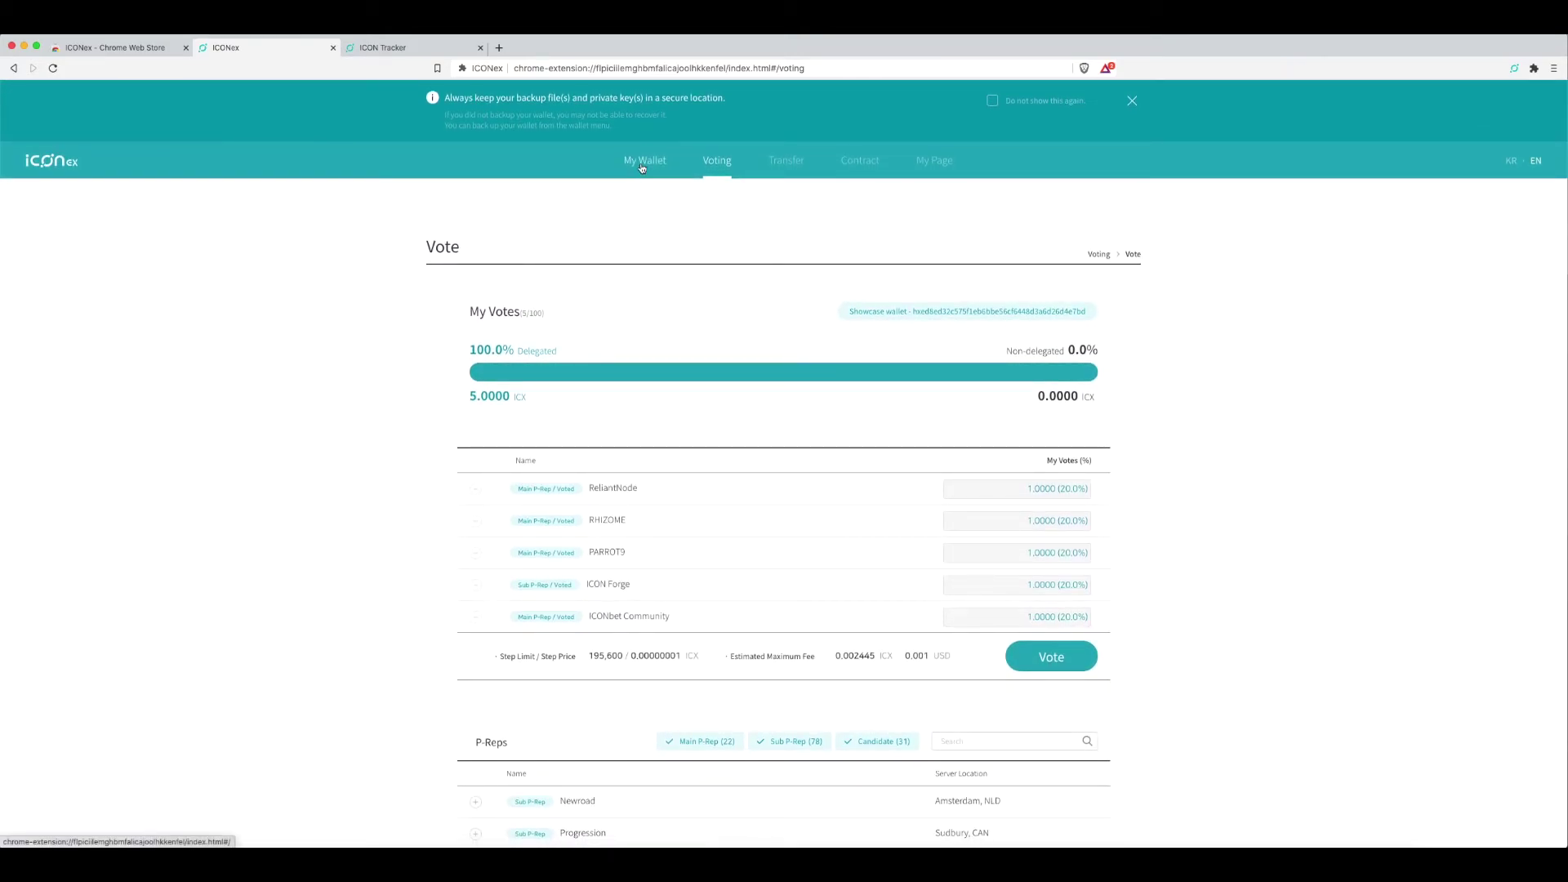
Return to My Wallet to see the ICX wallet's 4,508.94211574 I-Score
left_click(642, 164)
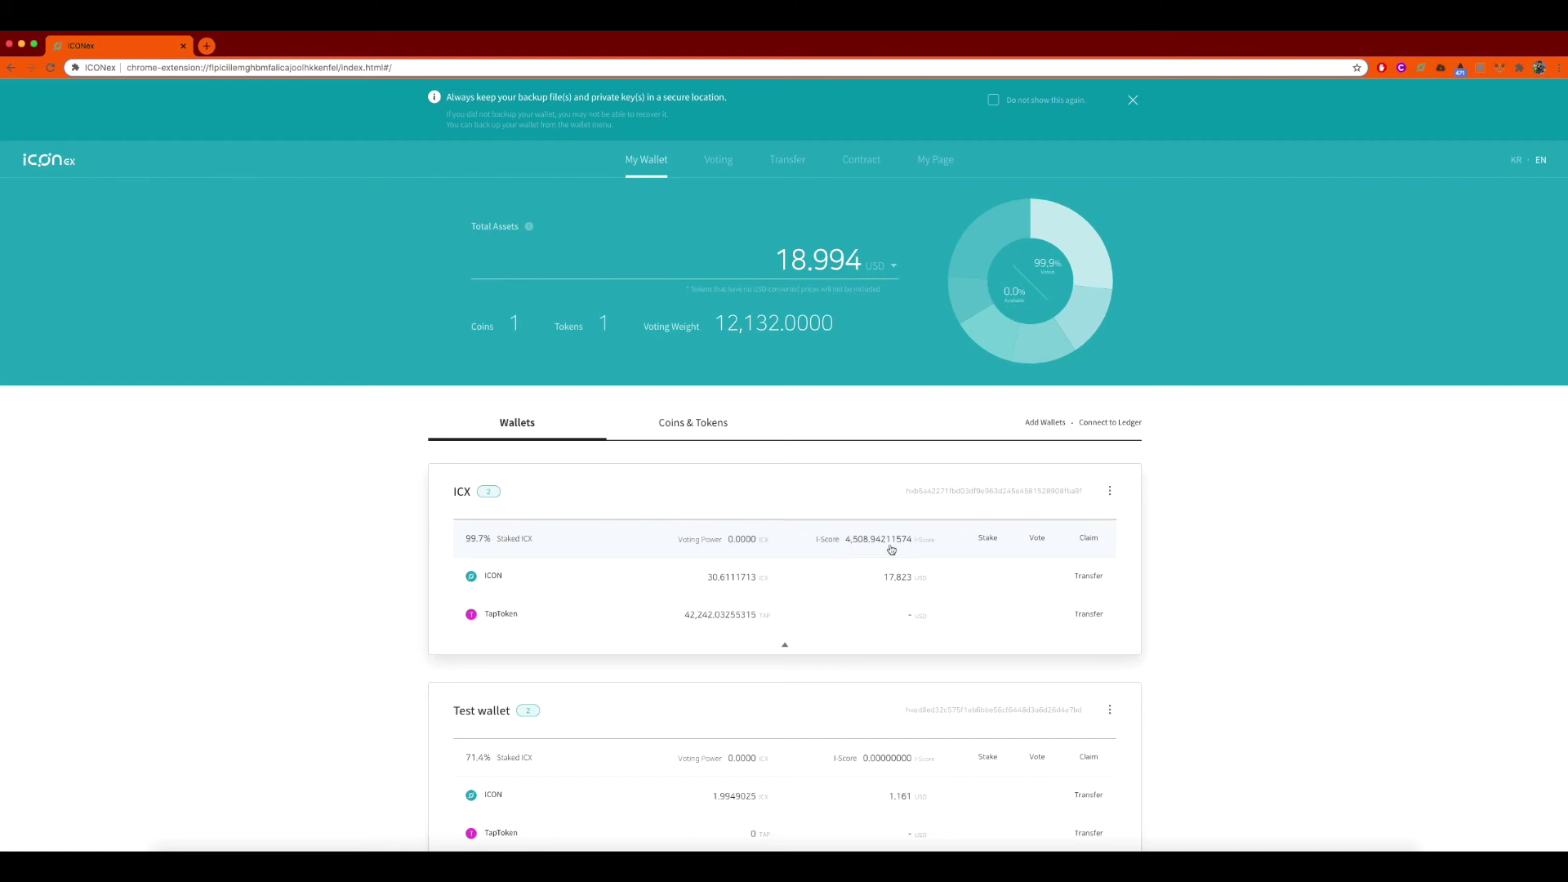
Enter the ICX wallet's password and claim 4.50894212 ICX from its I-Score
left_click(1087, 542)
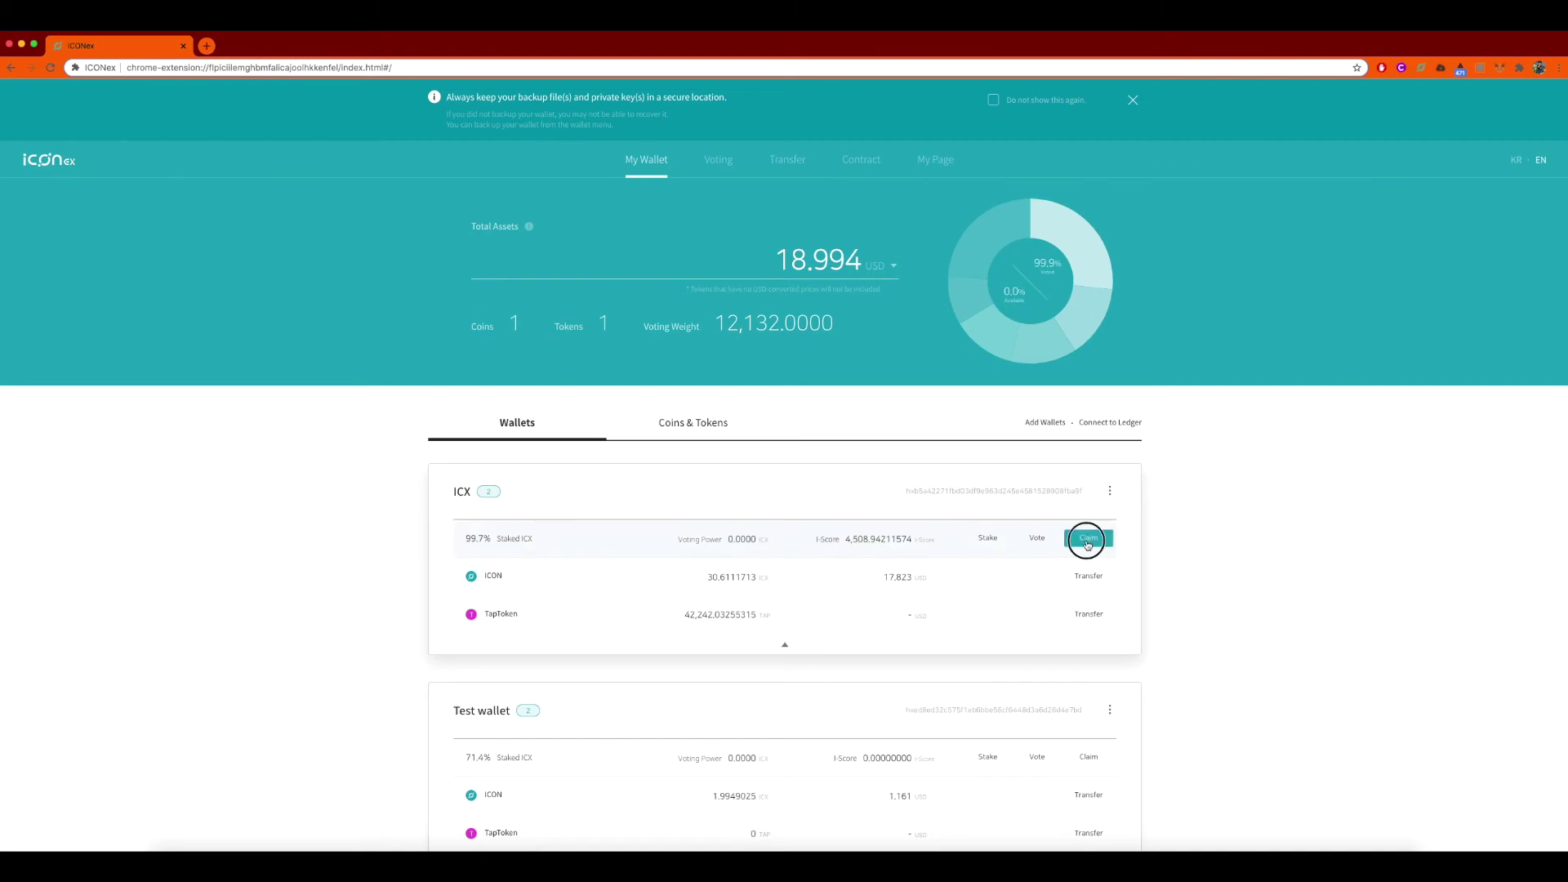
left_click(688, 468)
type("a")
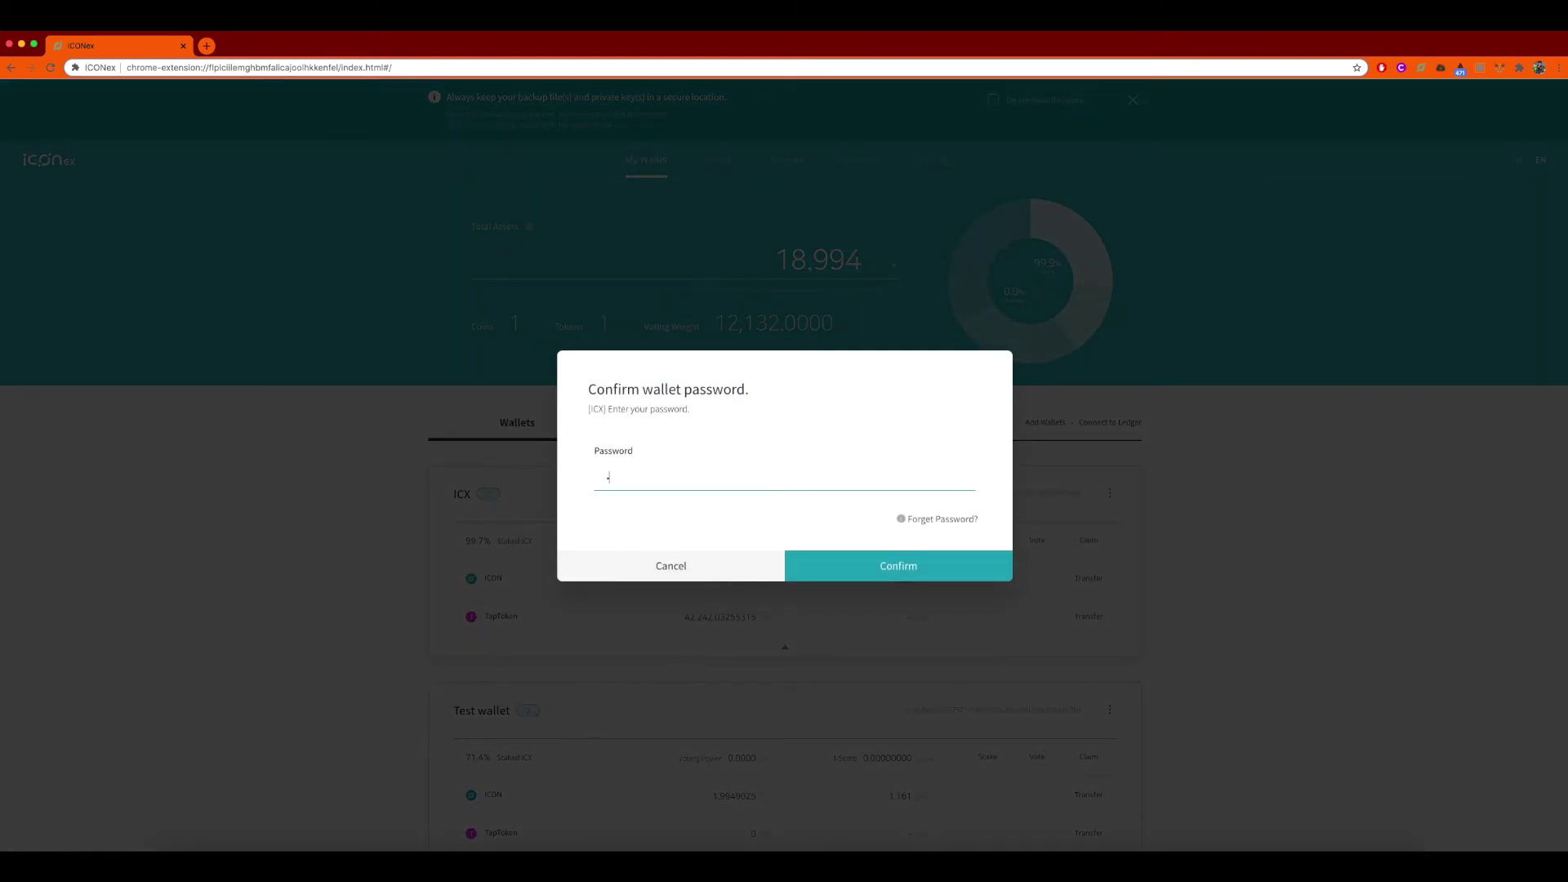
key("Return")
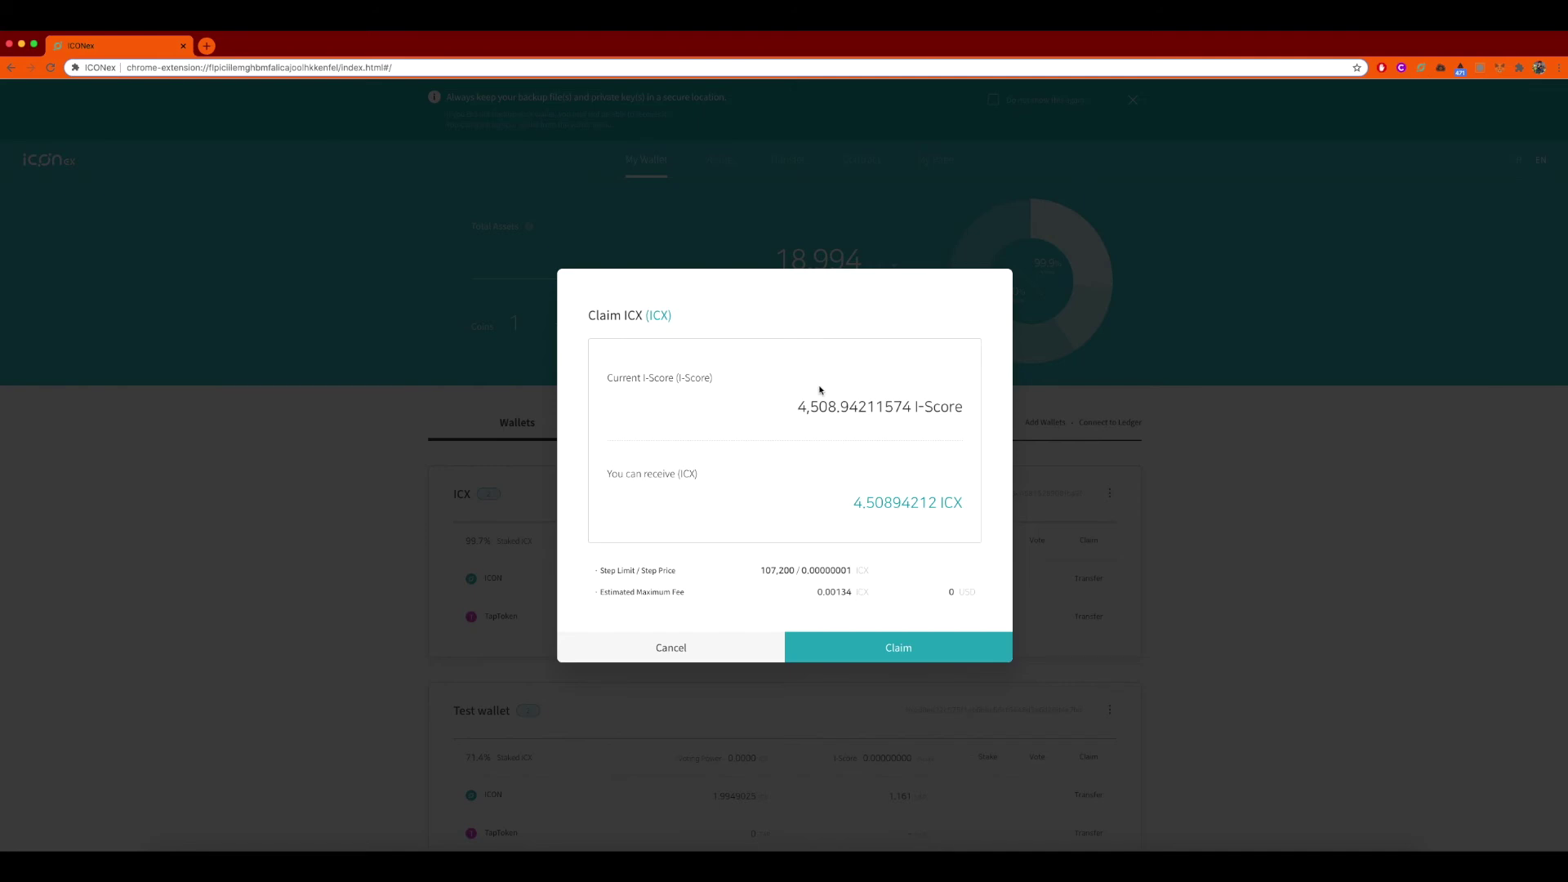
left_click(880, 654)
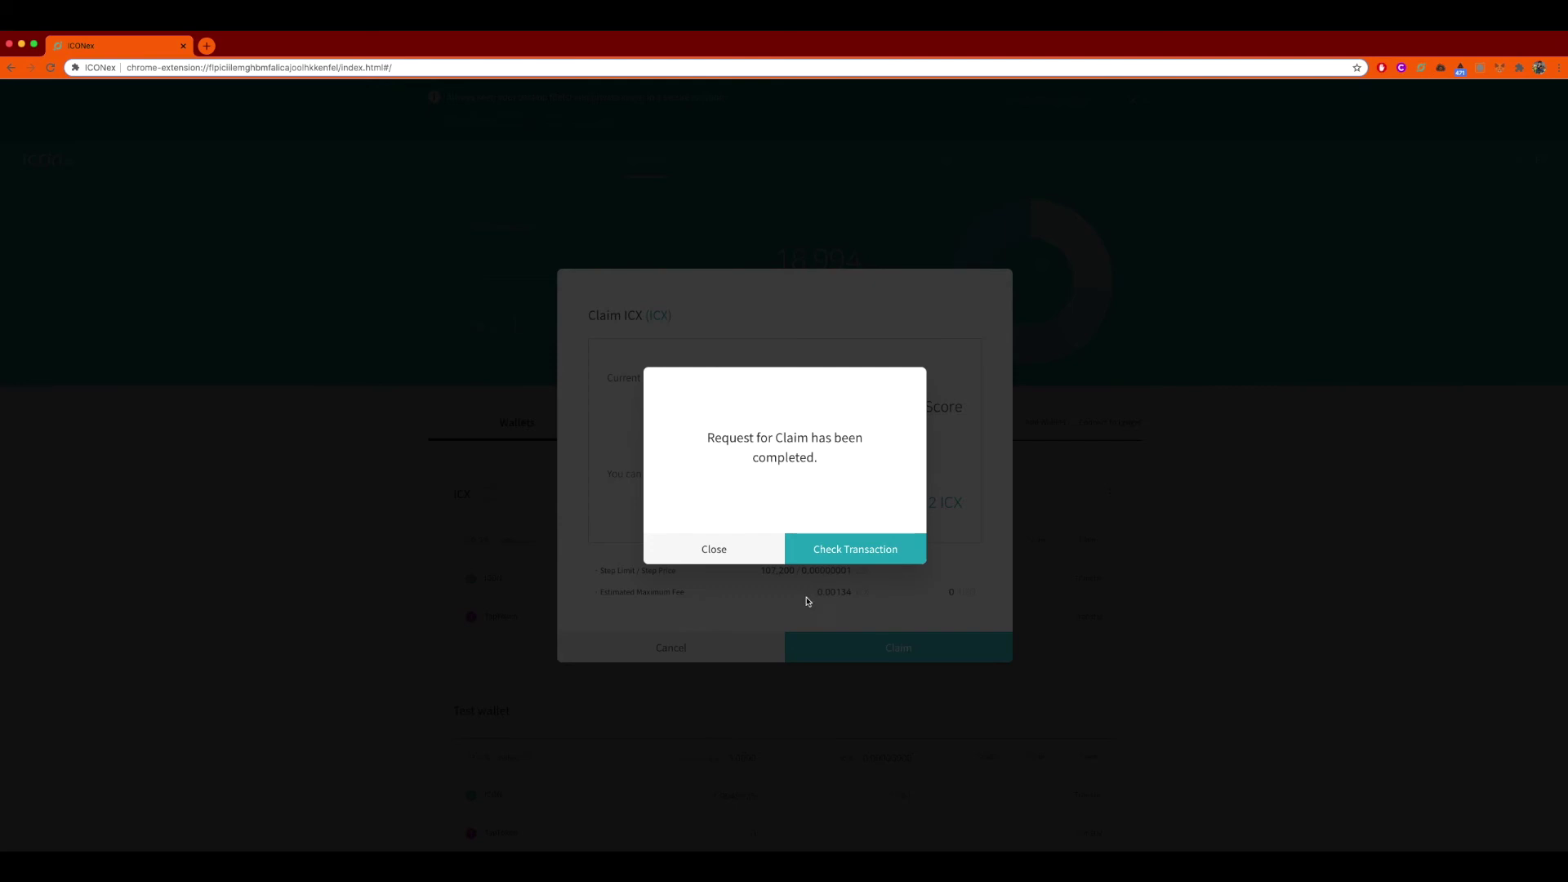
Close the Request for Claim completed notice to get back to My Wallet
left_click(720, 548)
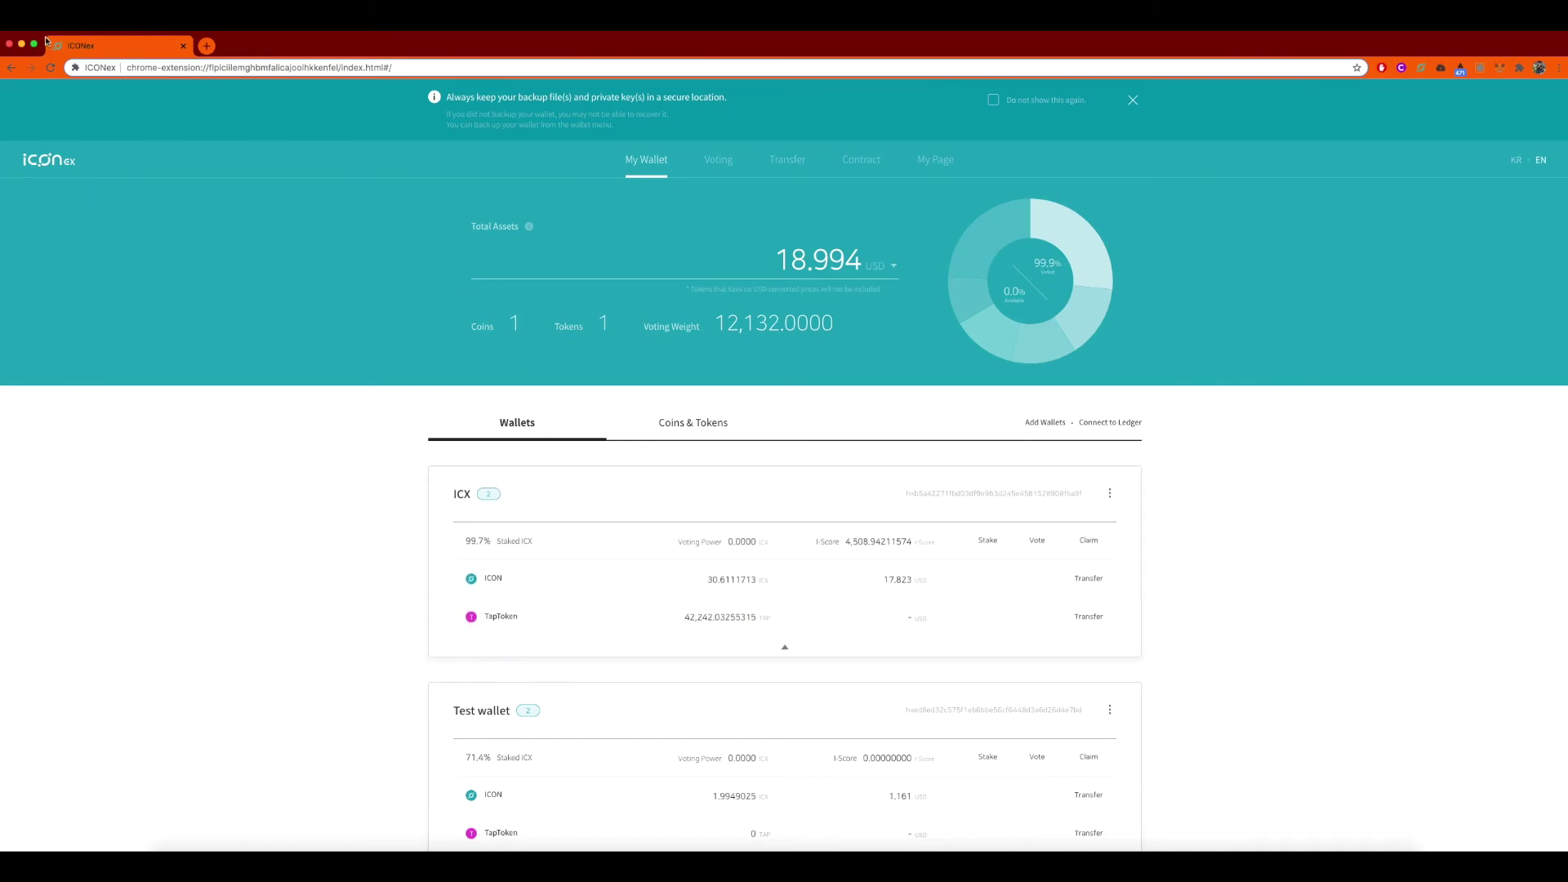
Reload the My Wallet page so balances refresh after the I-Score claim
left_click(49, 68)
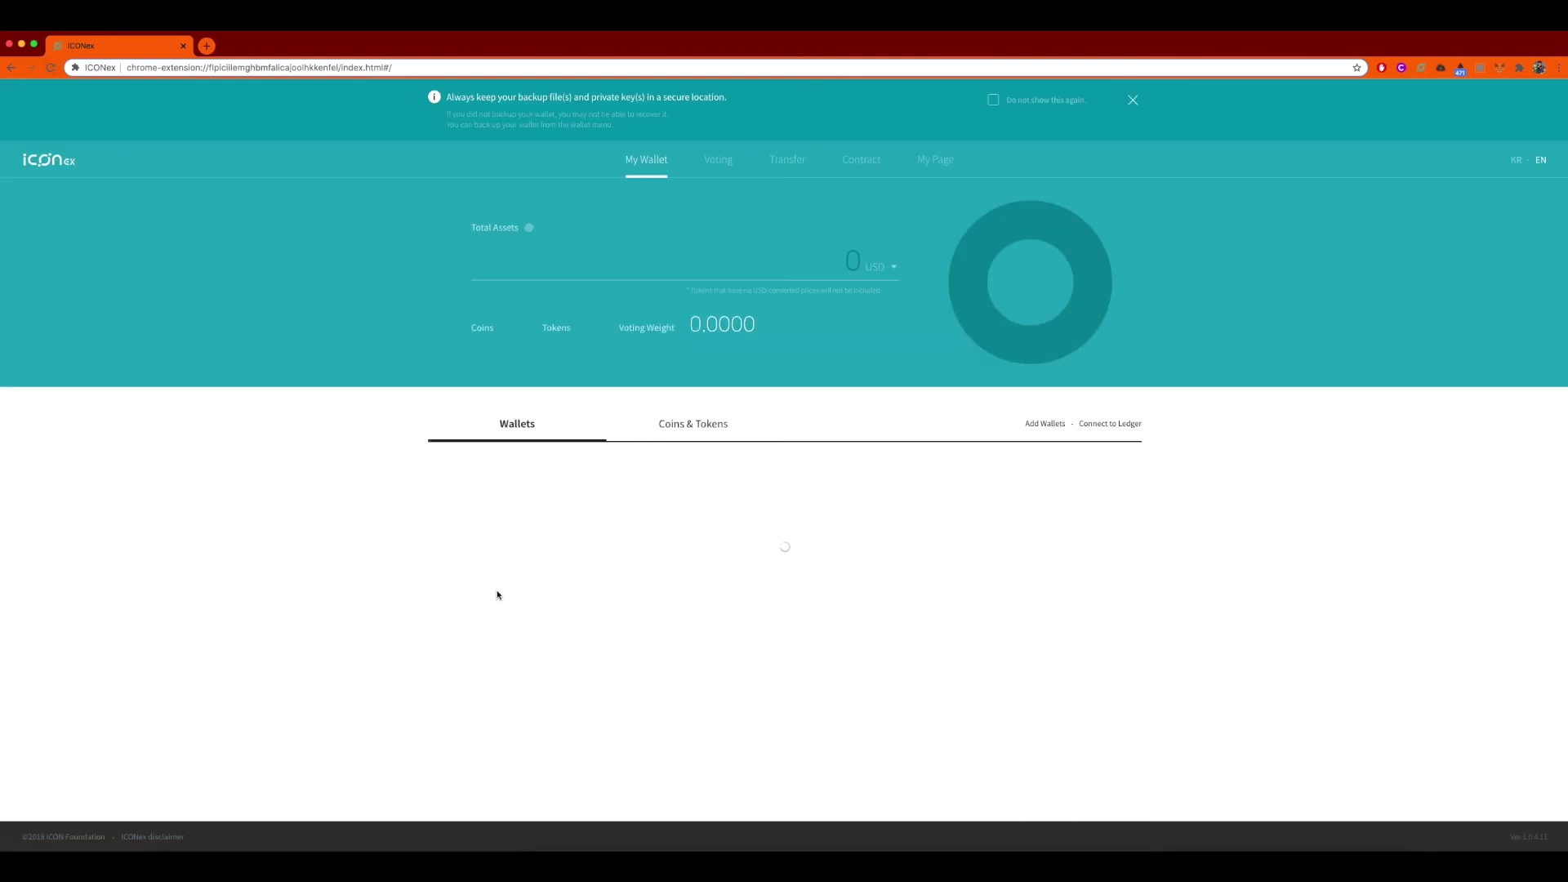